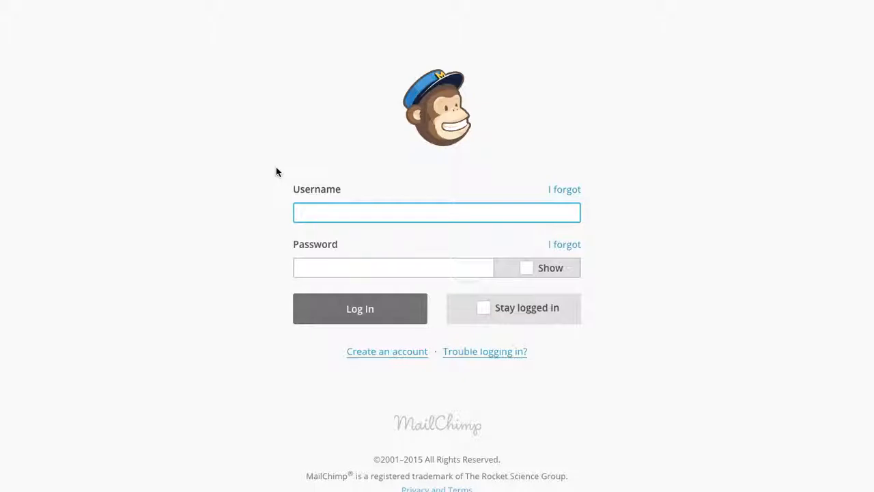
- Log into the MailChimp account using the saved username and the account password
text(buil)
key(Down)
key(Tab)
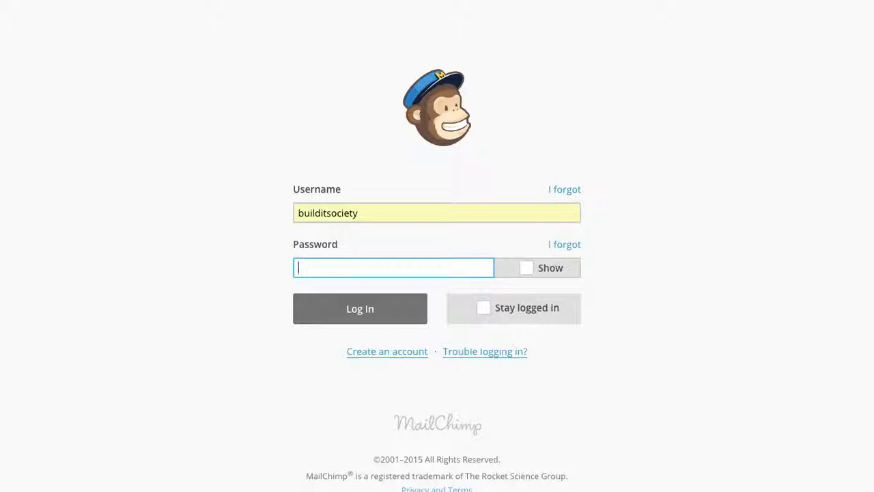
text(••••••••••)
key(BackSpace)
key(BackSpace)
key(BackSpace)
key(BackSpace)
key(BackSpace)
key(BackSpace)
key(BackSpace)
key(BackSpace)
key(BackSpace)
key(BackSpace)
text(•••••••••••••)
key(Return)
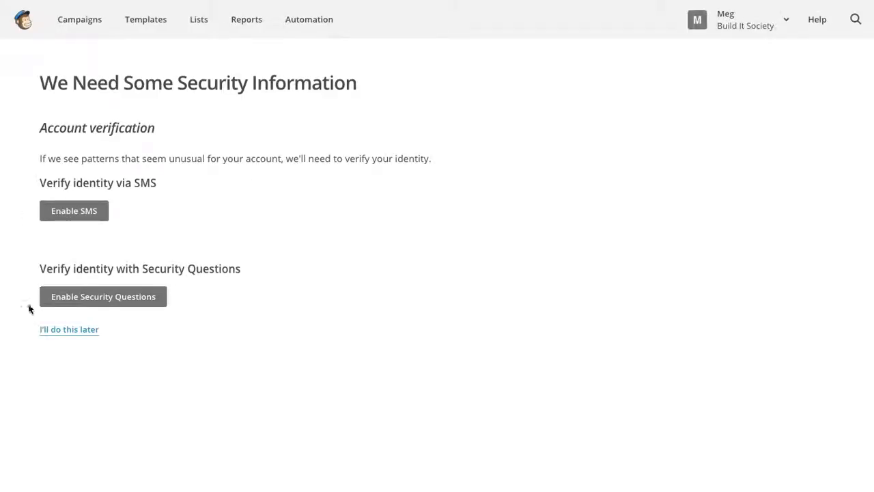
- Skip the security information setup, go to Lists, and start a new list
click(71, 331)
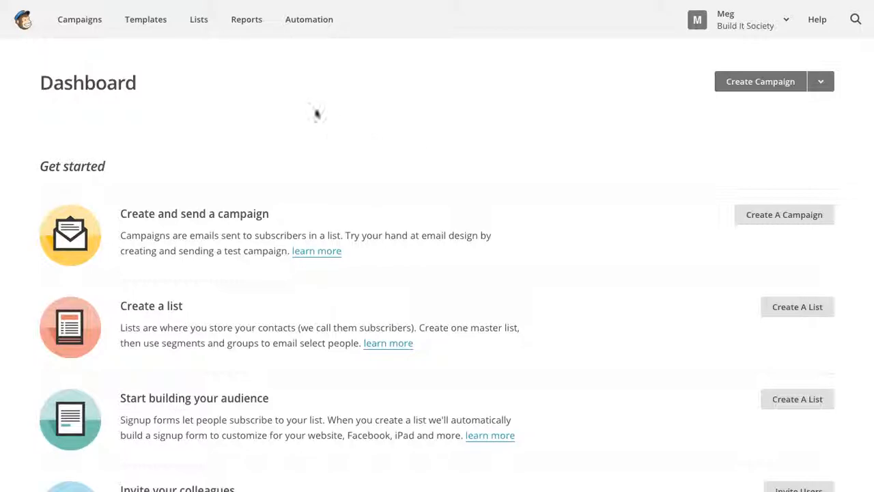
click(199, 20)
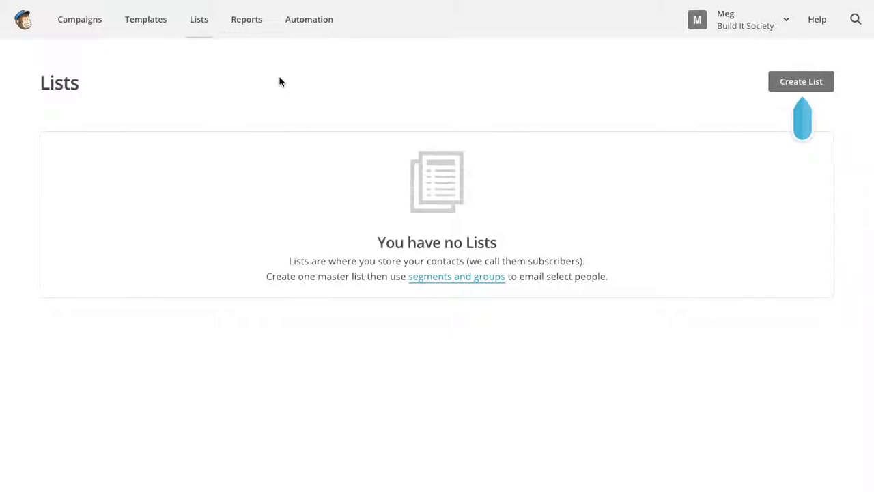
click(800, 82)
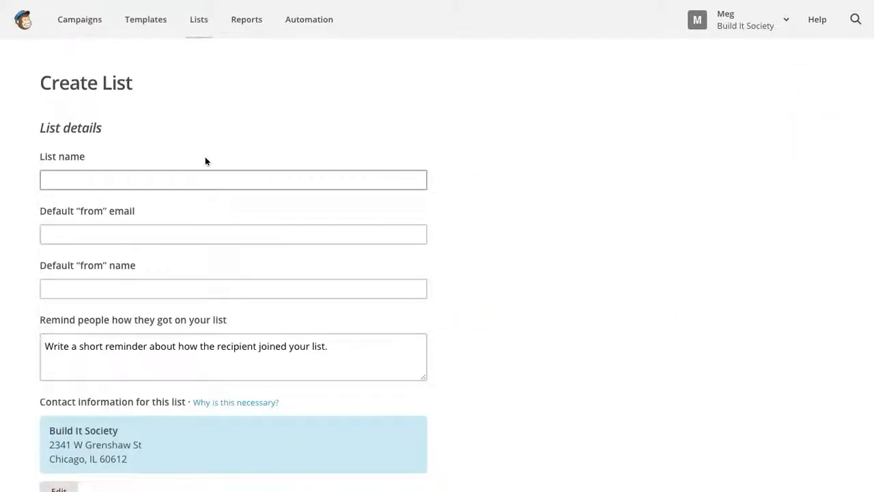
- Name the list 'Sample List' and pick the suggested default sender e-mail
click(215, 180)
text(Sample List)
key(Tab)
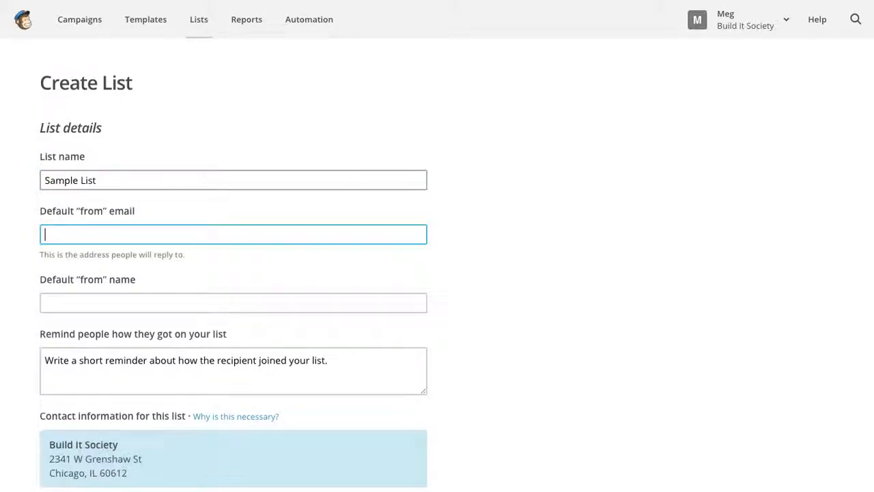
text(info)
key(Down)
key(Tab)
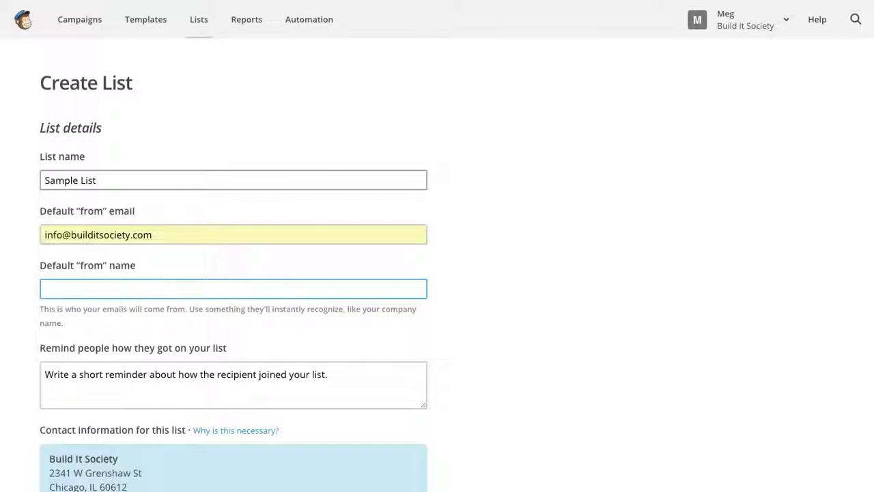
- Set the default from name to 'Build It Society' and move to the reminder box
scroll(445, 230, down, 2)
text(Build I)
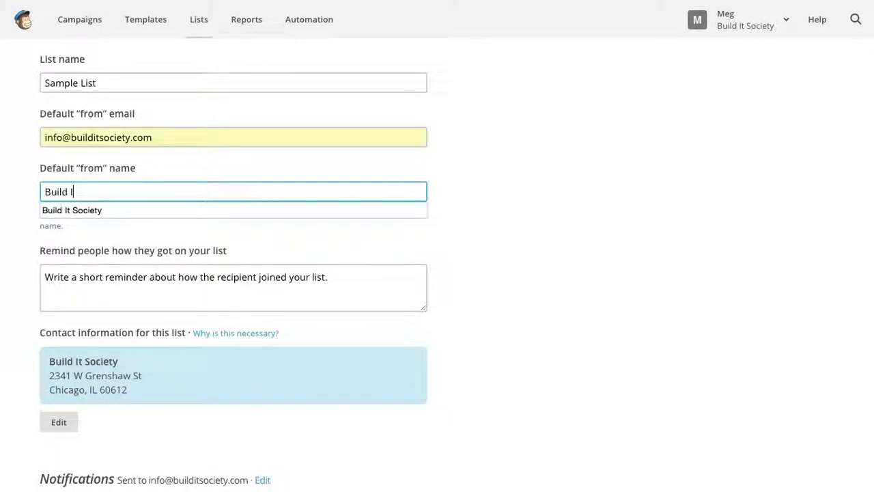
text(t Society)
click(494, 246)
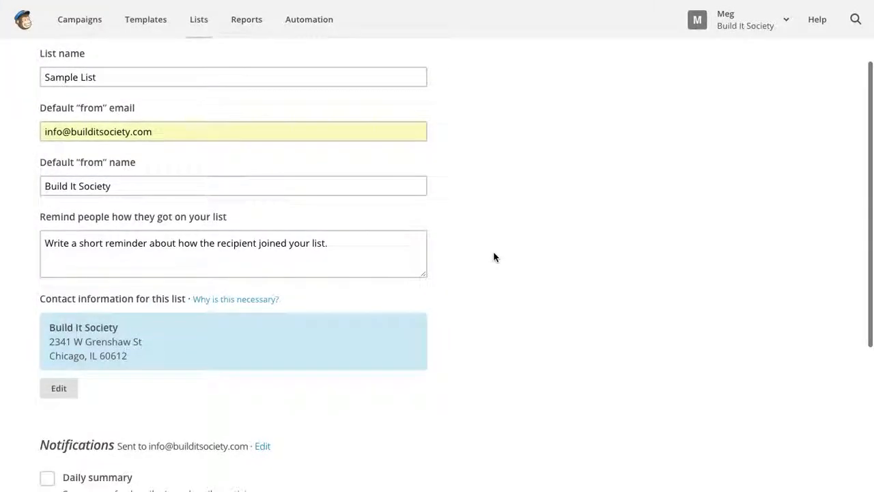
scroll(494, 251, down, 2)
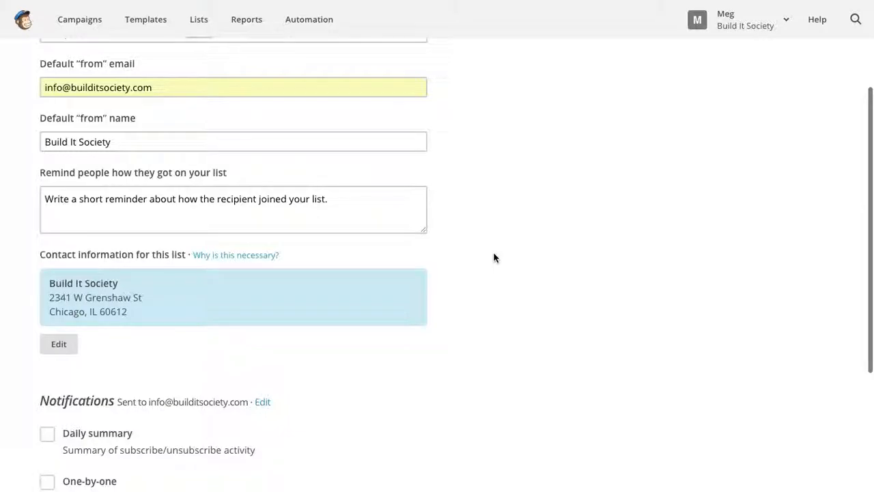
scroll(494, 258, down, 1)
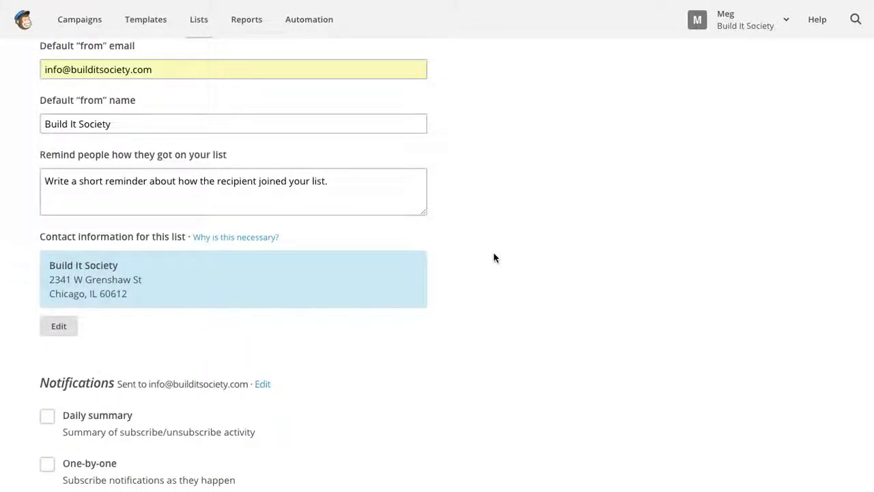
click(387, 179)
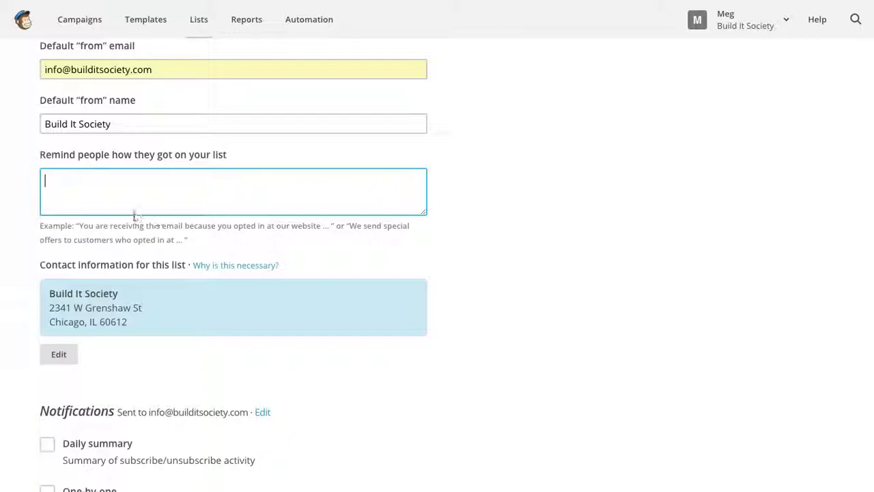
click(93, 227)
- Enter reminder 'You signed up to receive business news from Build It Society.', enable Daily summary, and save
click(178, 179)
text(You signed up to receive business)
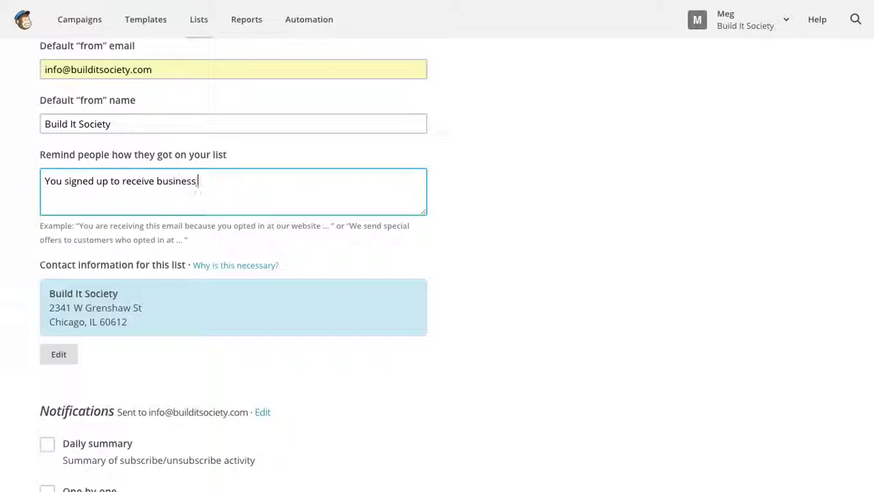
text( news from Build I)
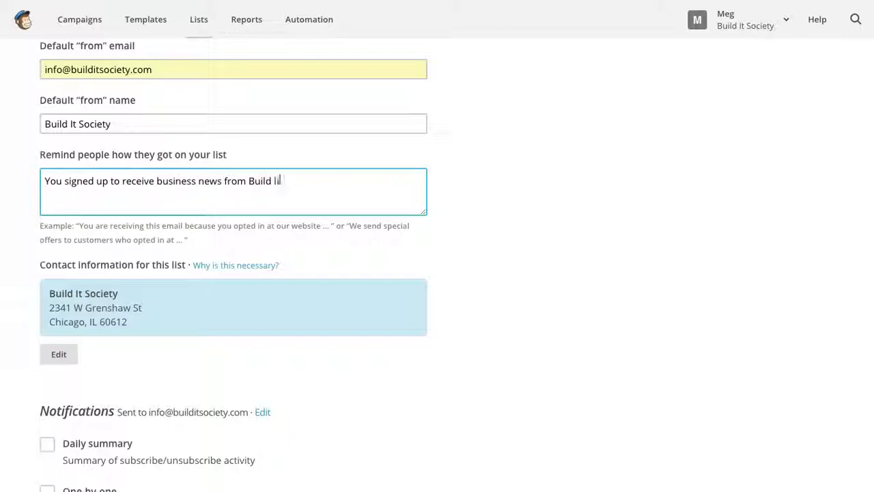
text(t Society.)
scroll(163, 308, down, 3)
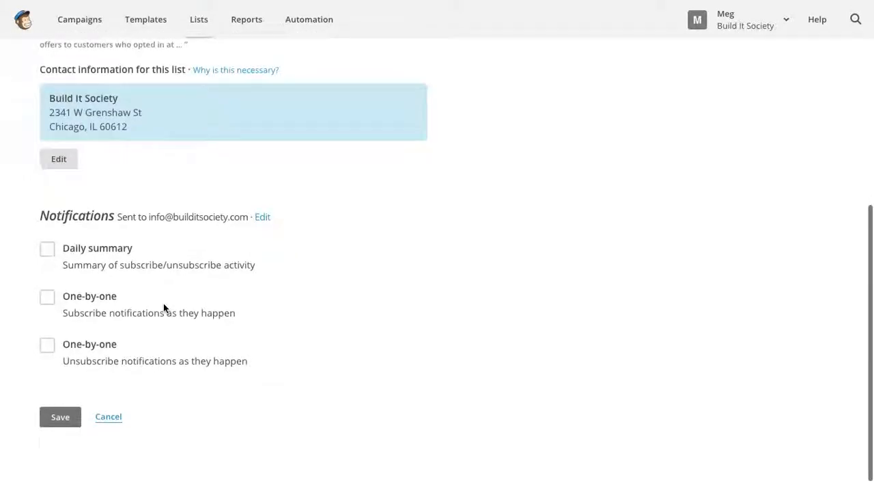
scroll(164, 307, down, 1)
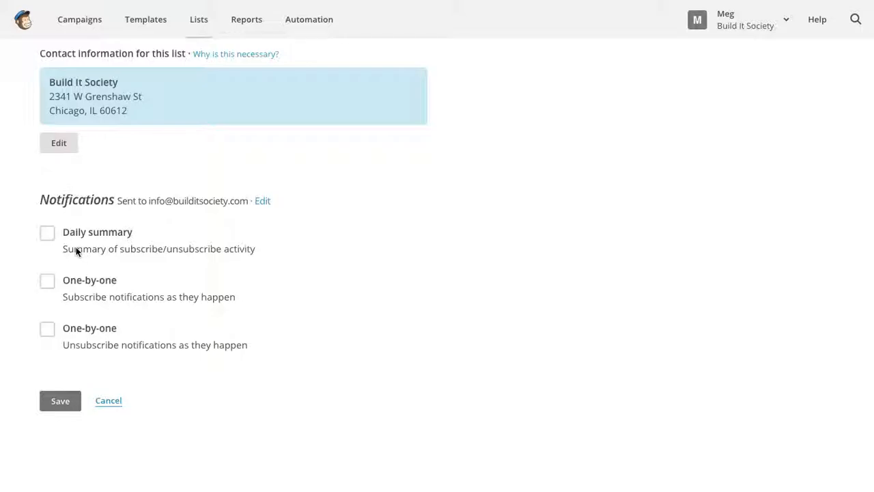
click(46, 233)
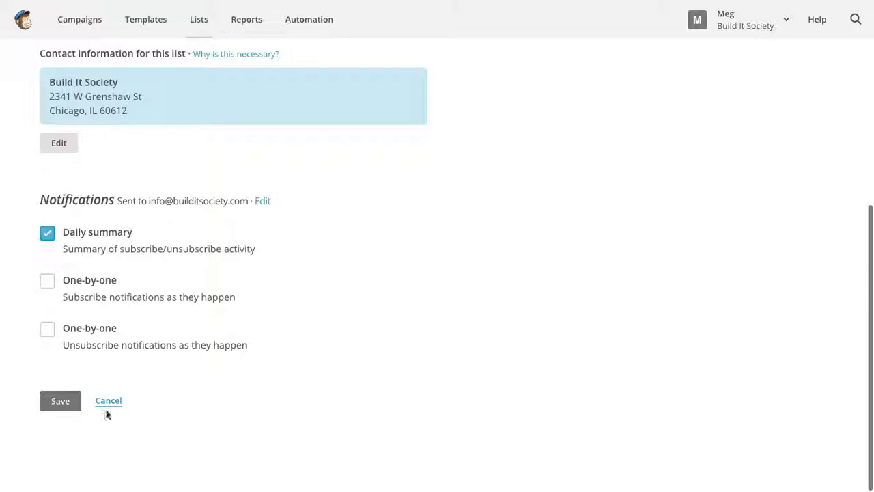
click(58, 402)
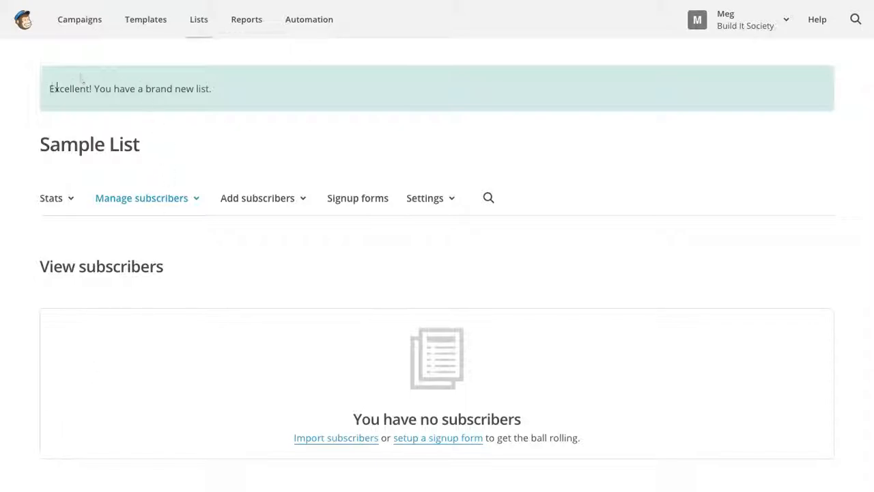
- Open Sample List's Signup forms page and review the available form types
click(359, 200)
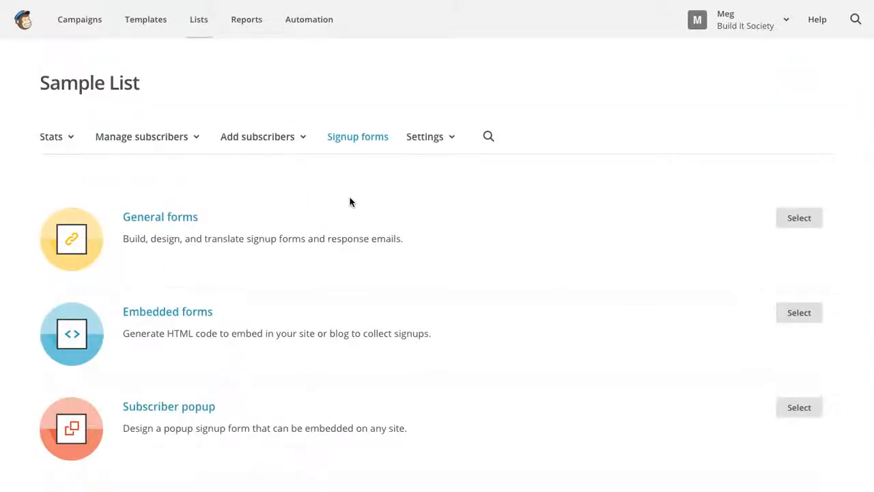
scroll(348, 200, down, 2)
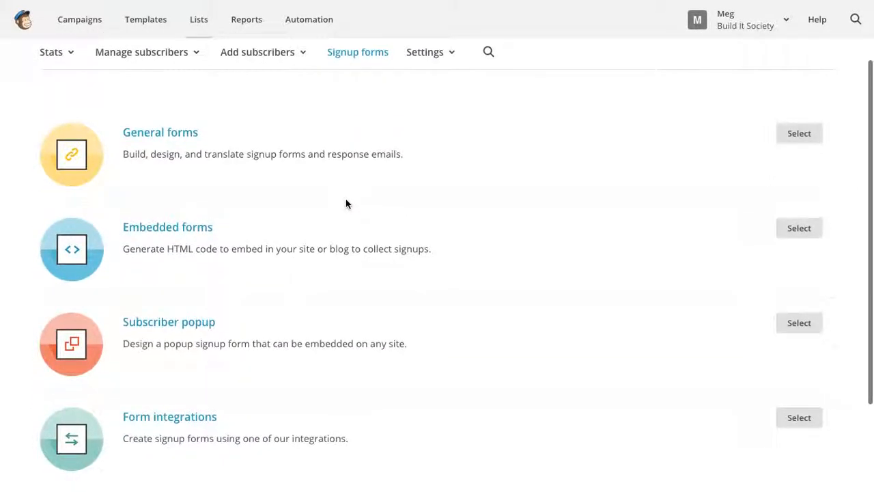
scroll(345, 203, down, 1)
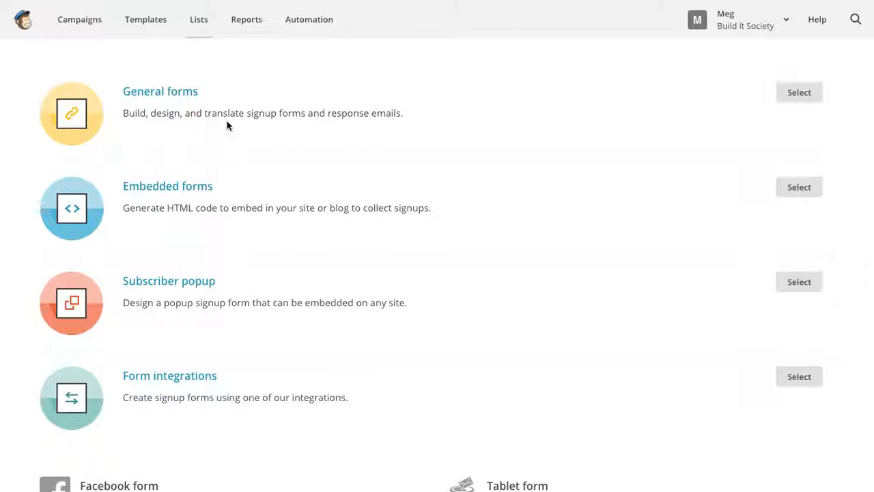
scroll(237, 151, up, 1)
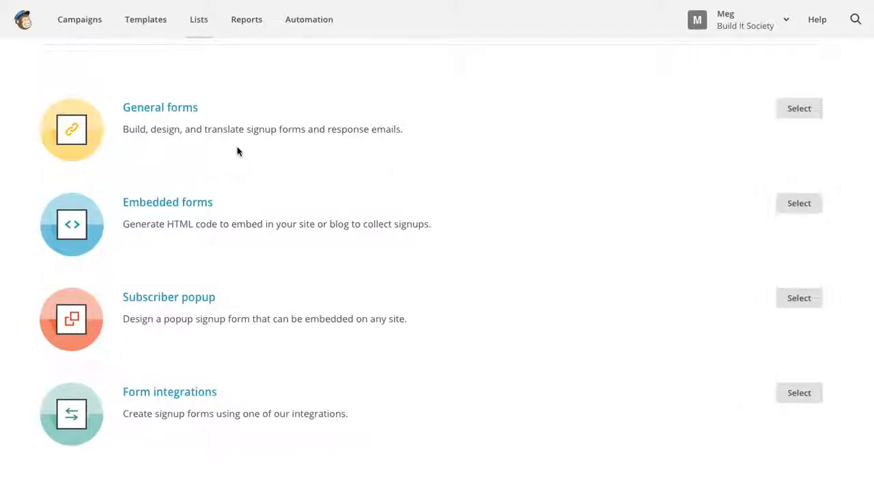
scroll(238, 151, up, 2)
scroll(238, 158, down, 2)
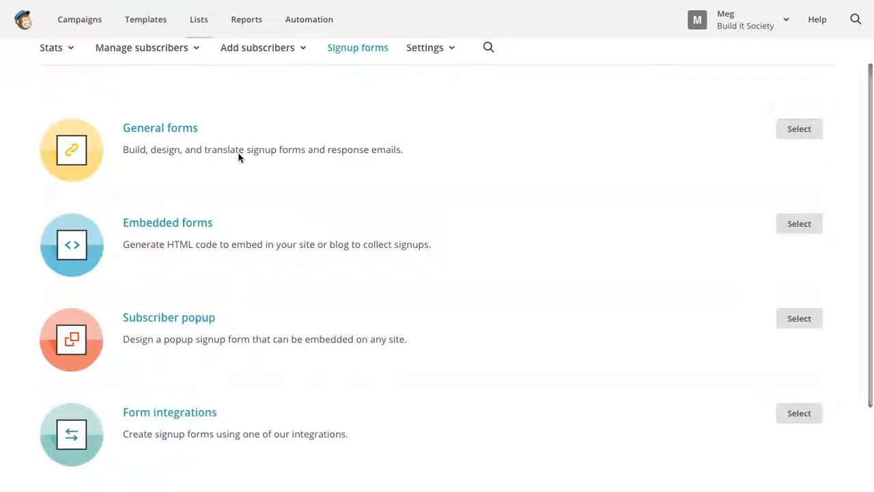
scroll(238, 158, down, 1)
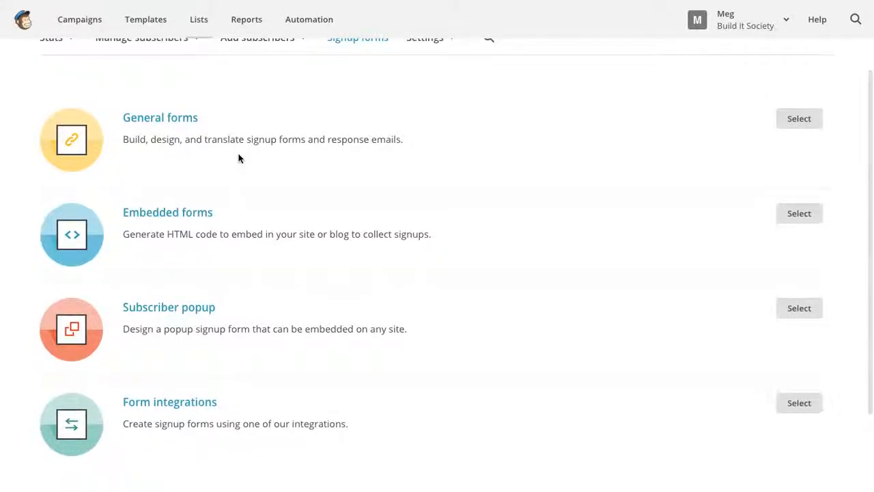
scroll(238, 158, down, 1)
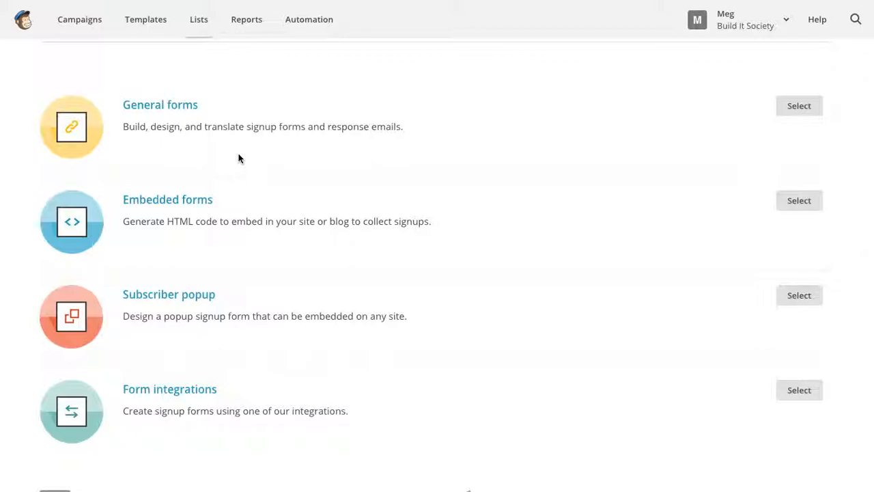
- Scroll through the general, embedded, subscriber popup and integration signup form options
scroll(238, 157, down, 1)
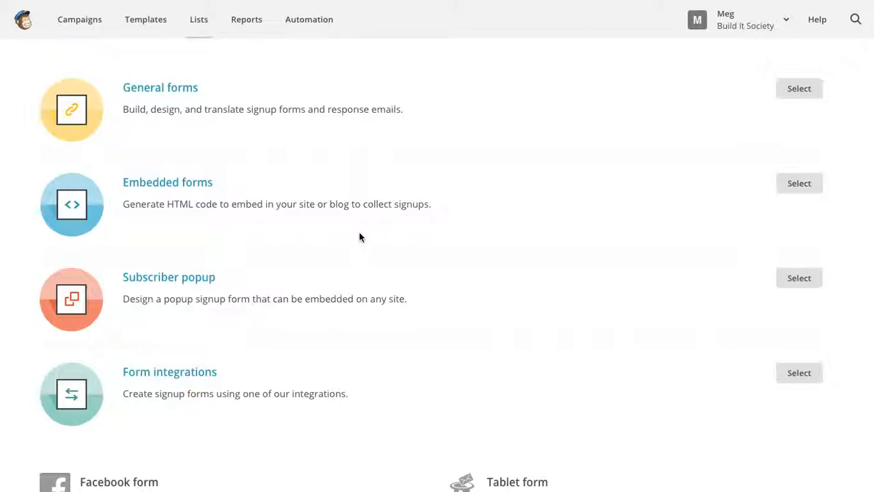
scroll(360, 237, up, 1)
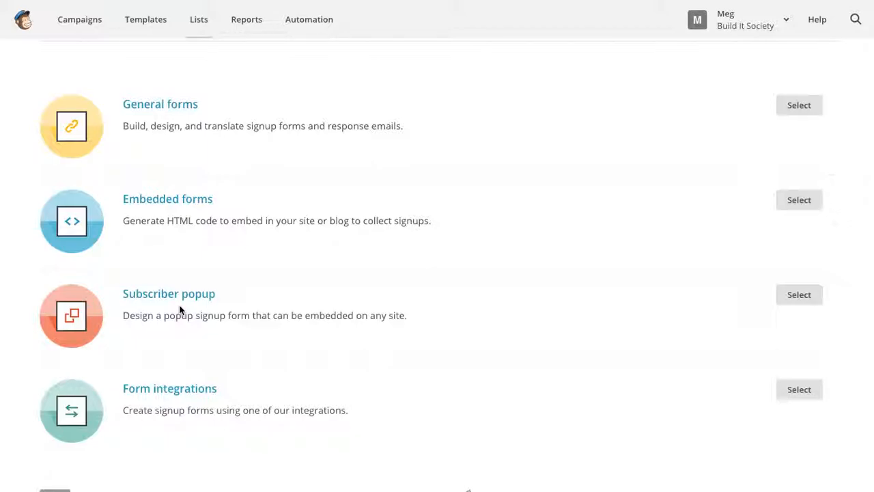
scroll(179, 311, up, 1)
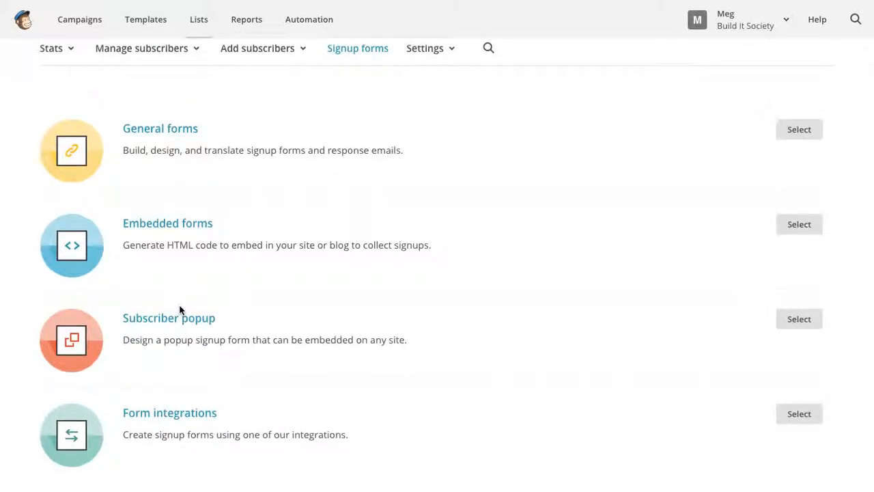
- Open the General forms builder and look over the form with its Email Address field
click(171, 137)
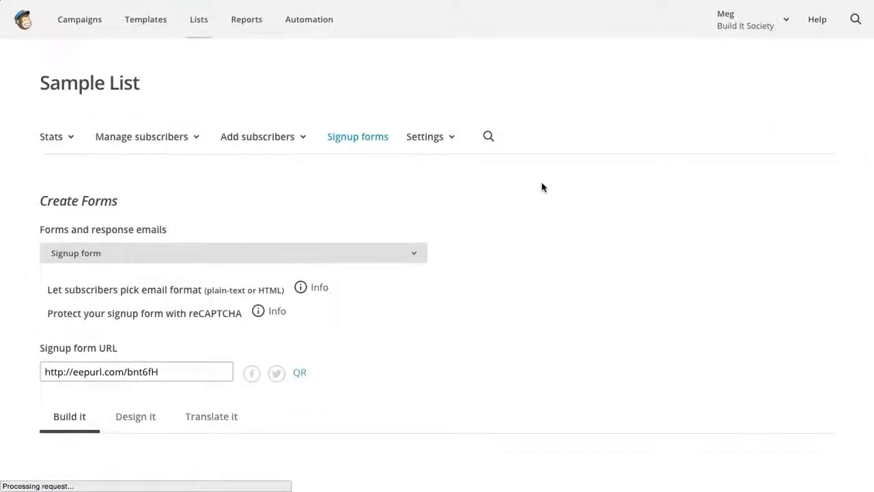
scroll(541, 188, down, 2)
scroll(541, 190, down, 1)
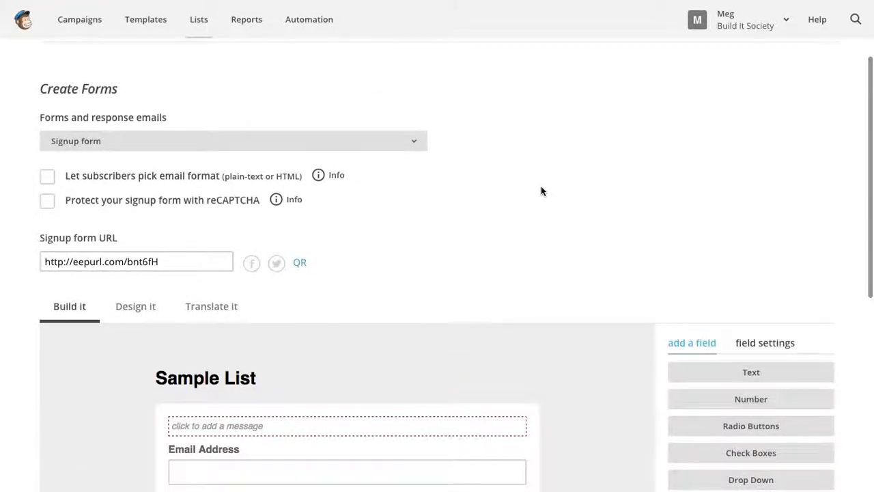
scroll(703, 201, up, 1)
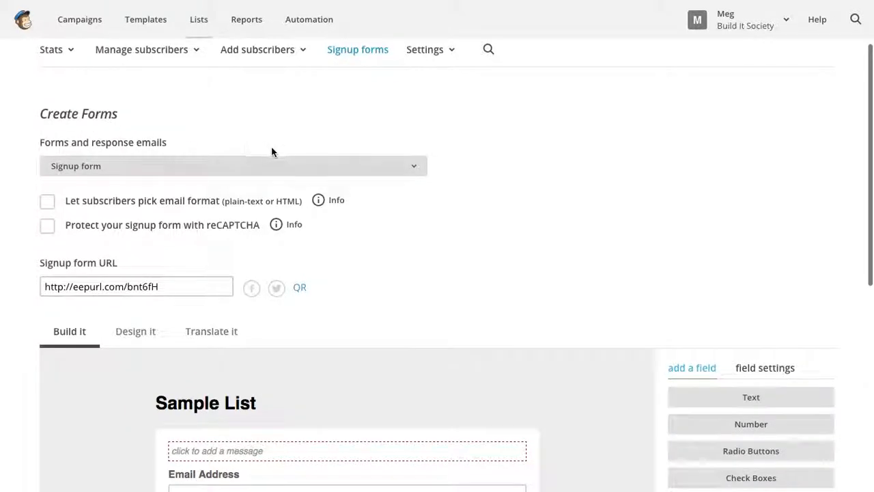
click(415, 166)
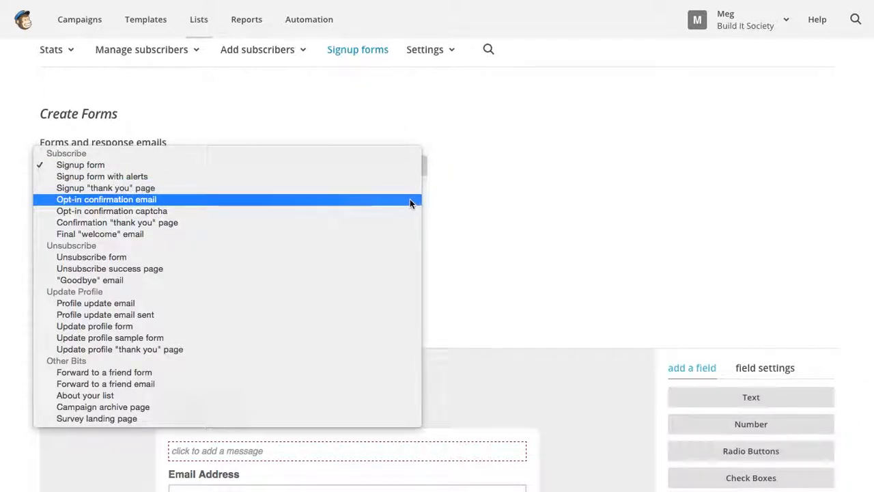
click(387, 167)
scroll(594, 273, down, 5)
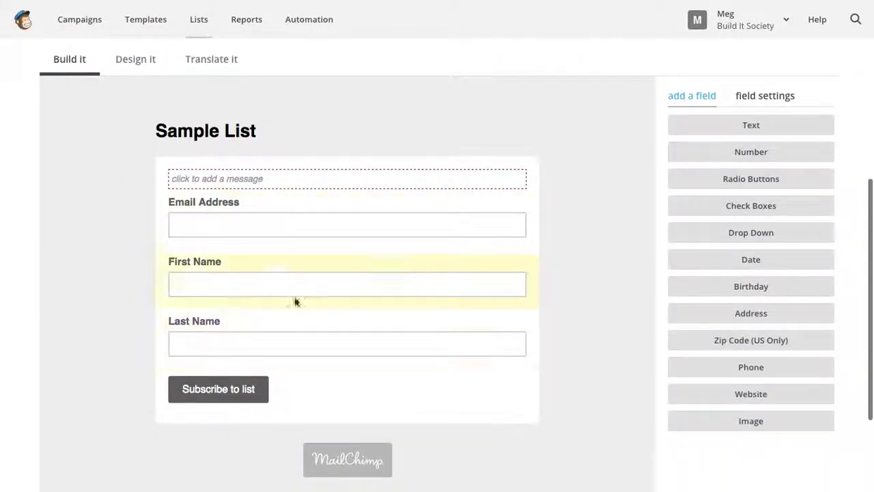
scroll(613, 322, up, 3)
scroll(263, 160, up, 1)
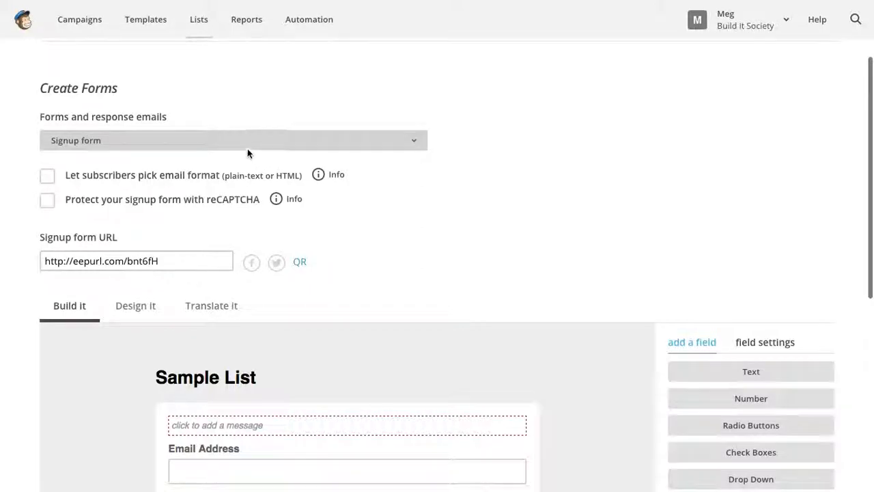
click(247, 141)
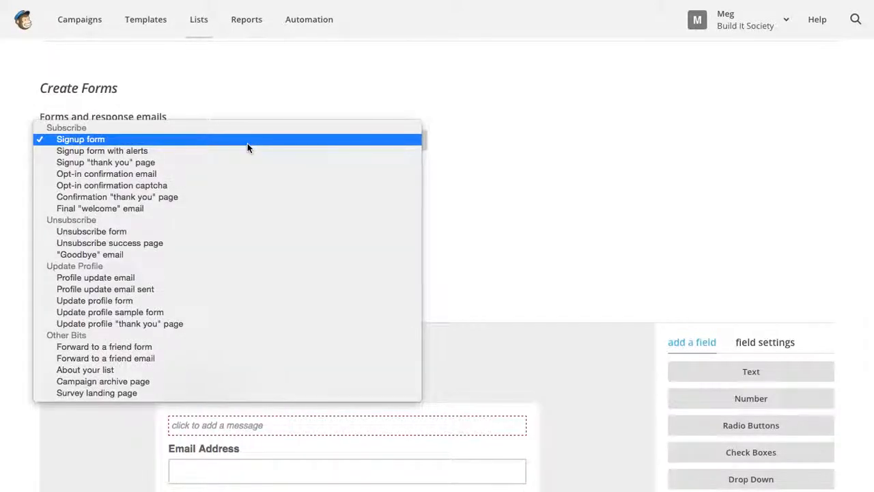
click(247, 162)
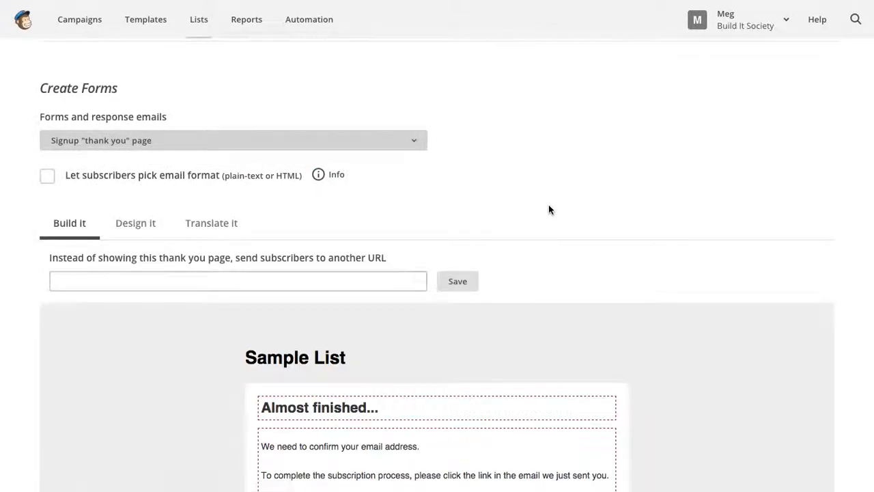
scroll(548, 204, down, 3)
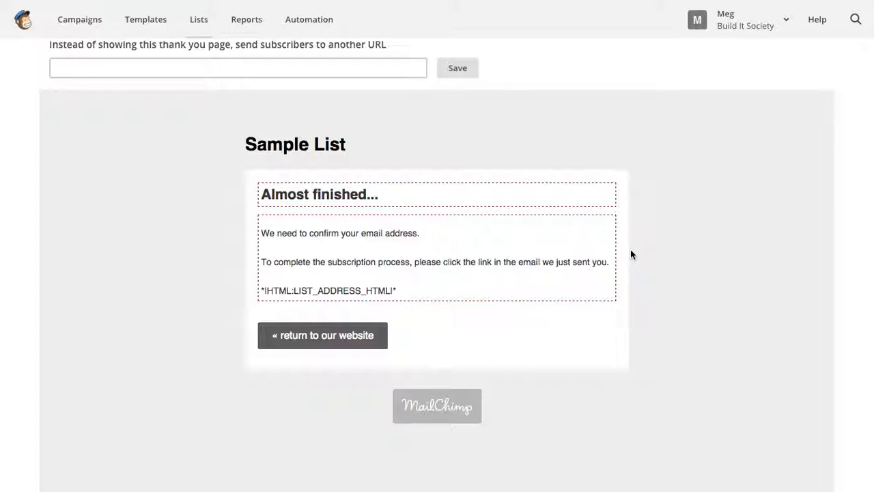
scroll(630, 253, down, 1)
scroll(630, 254, up, 5)
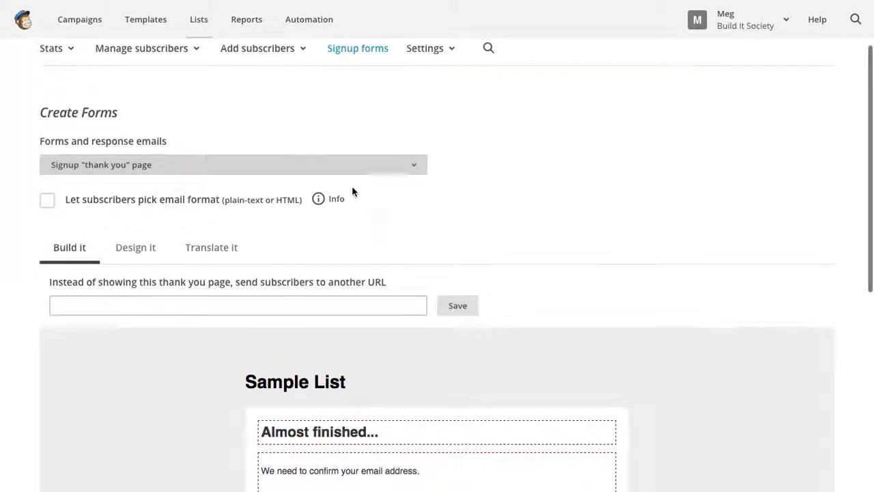
click(359, 169)
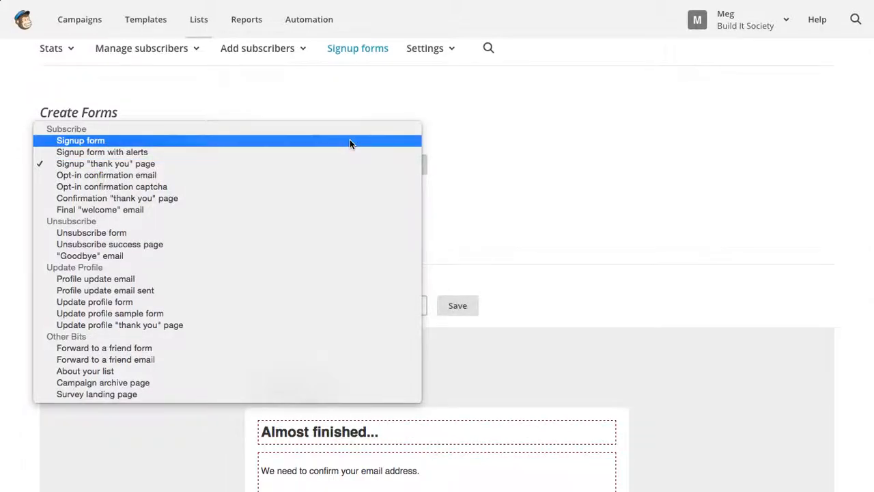
click(350, 141)
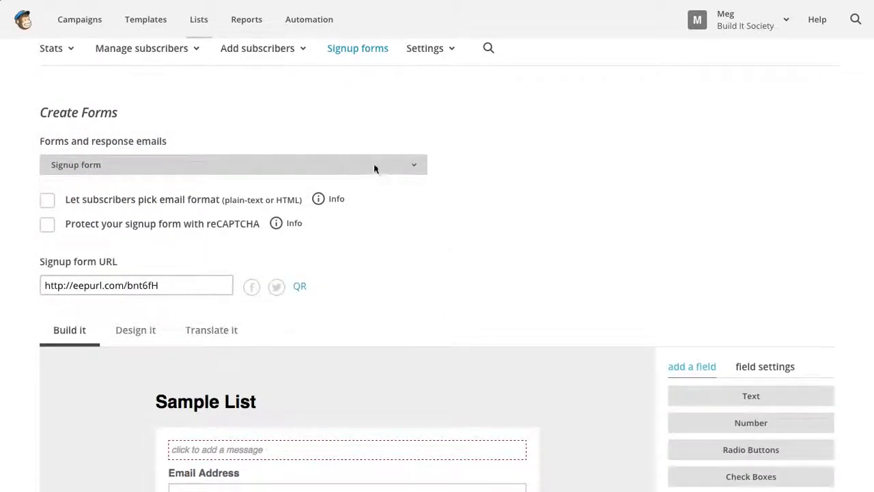
click(374, 165)
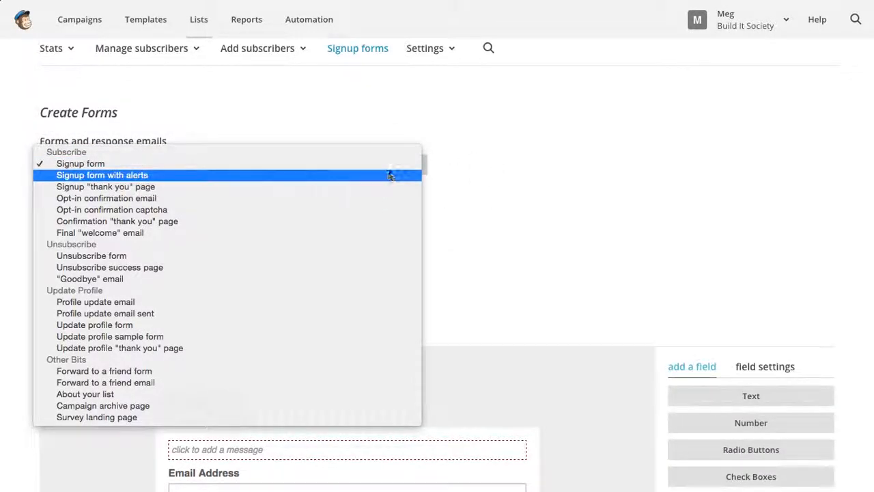
click(390, 164)
scroll(610, 228, down, 5)
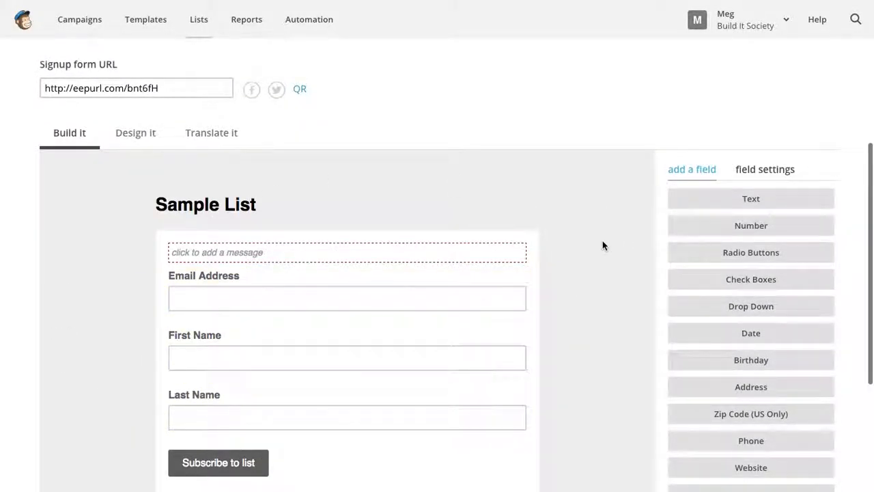
scroll(602, 246, up, 2)
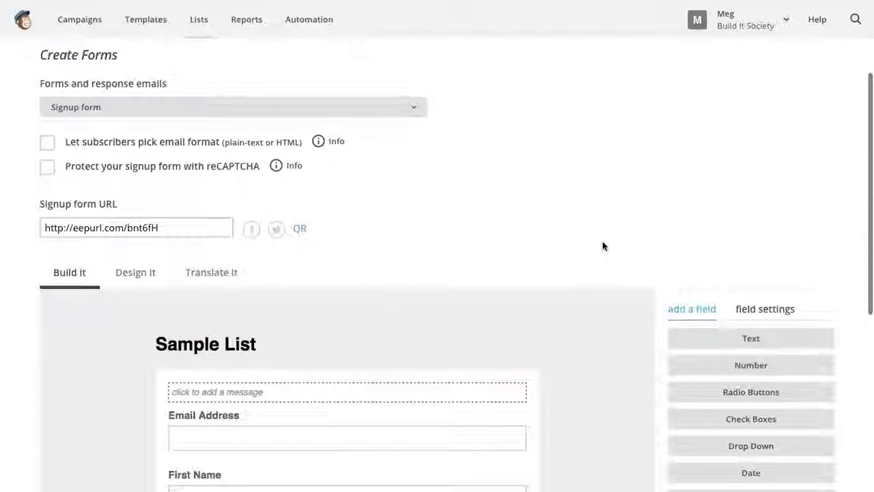
click(301, 107)
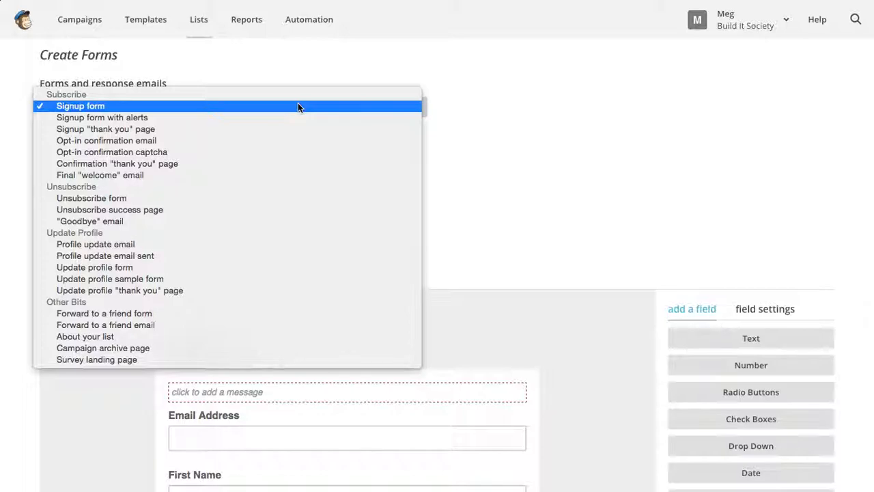
click(298, 106)
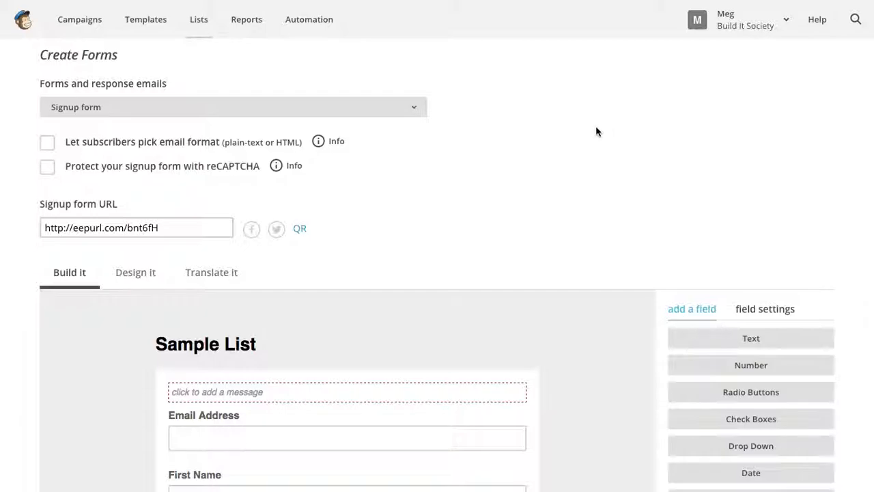
scroll(596, 131, up, 1)
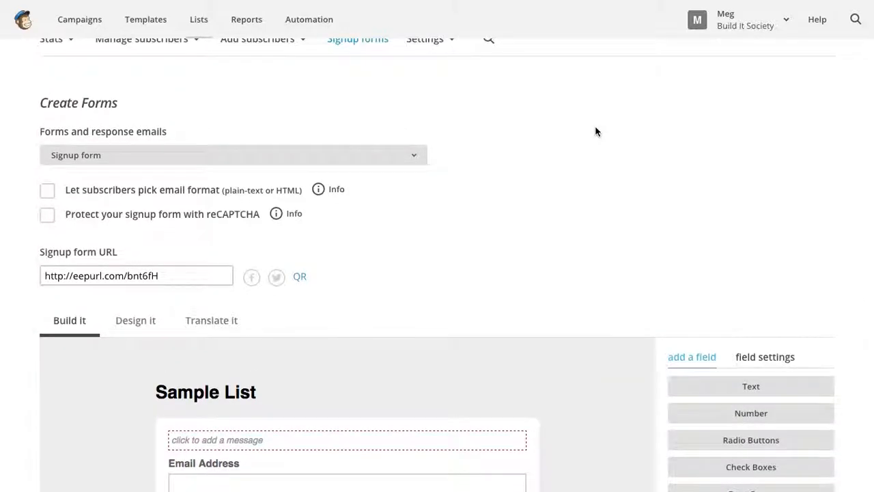
scroll(596, 131, down, 1)
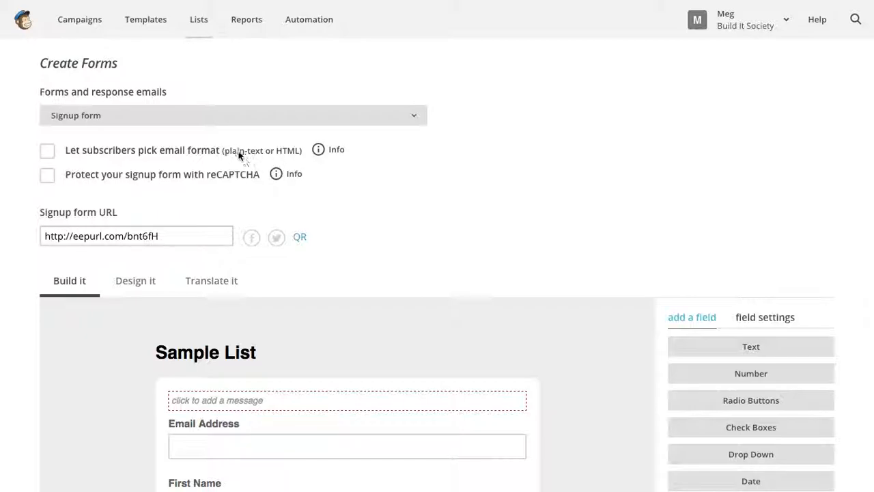
click(47, 152)
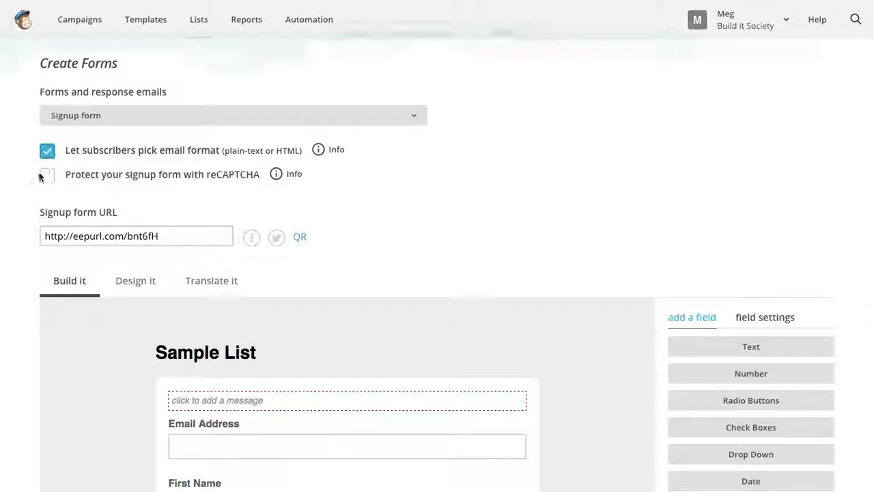
scroll(33, 204, down, 3)
scroll(32, 204, down, 2)
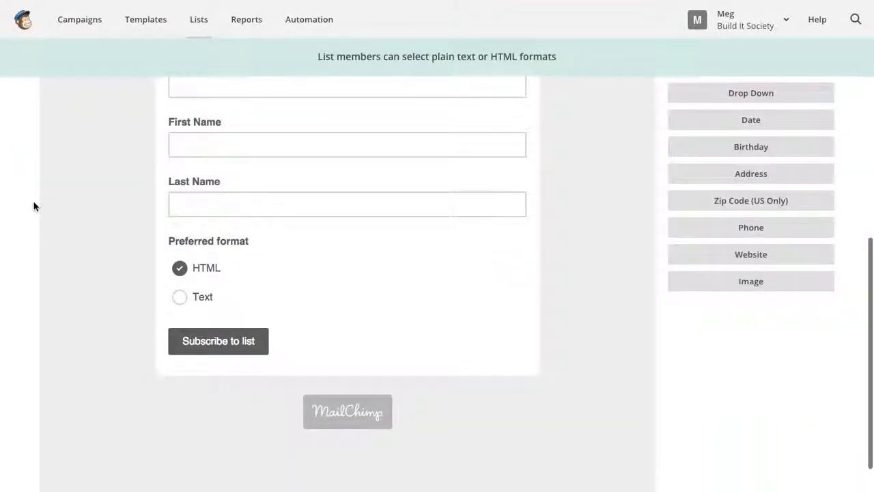
scroll(33, 204, up, 4)
scroll(33, 204, up, 2)
click(47, 120)
scroll(6, 256, down, 3)
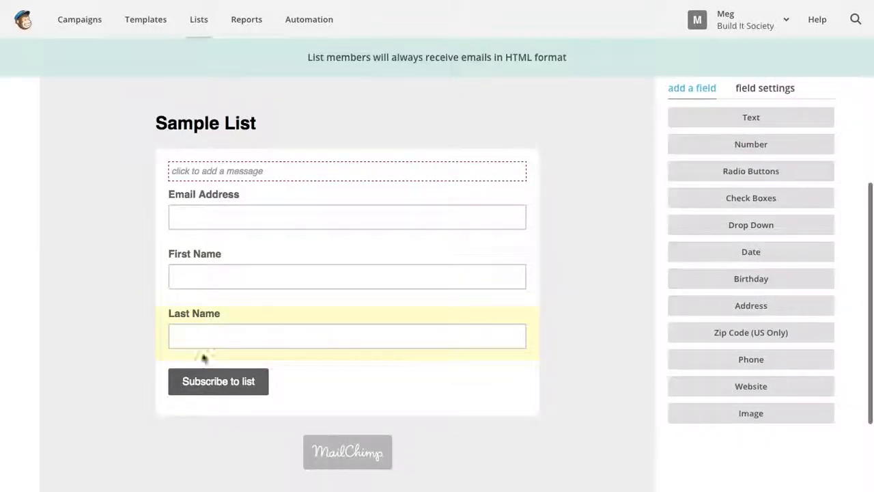
scroll(83, 327, up, 3)
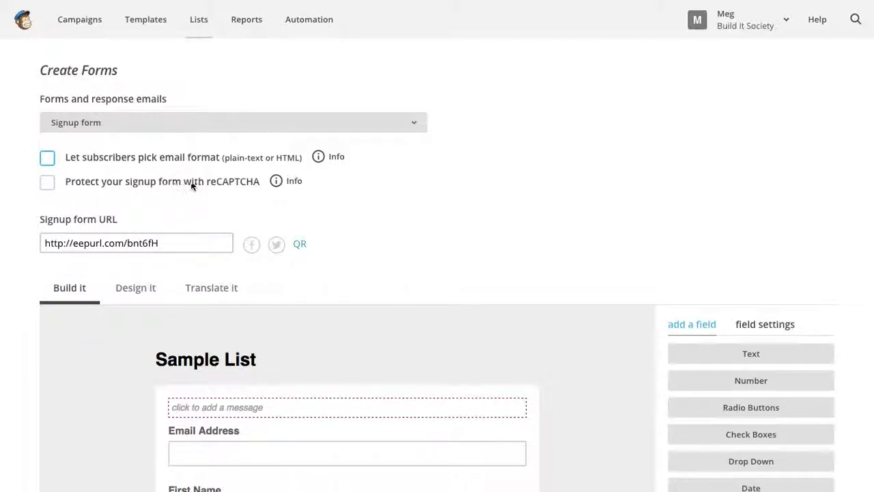
scroll(199, 183, down, 1)
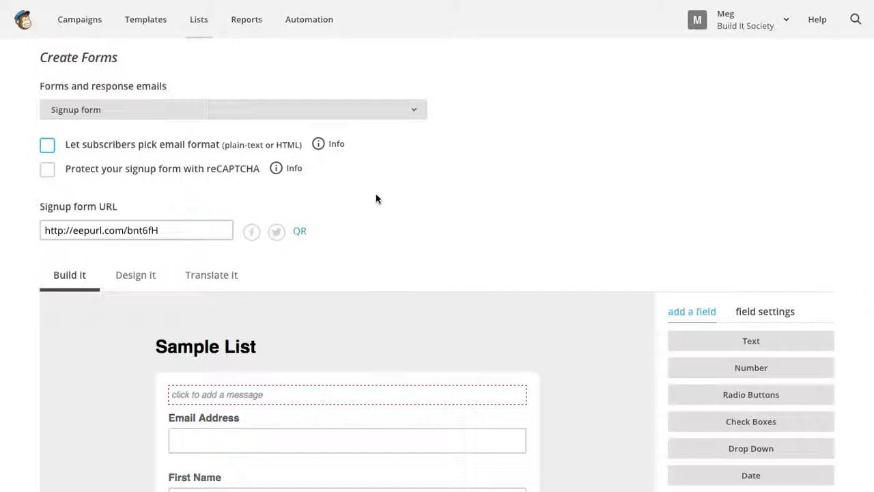
key(Tab)
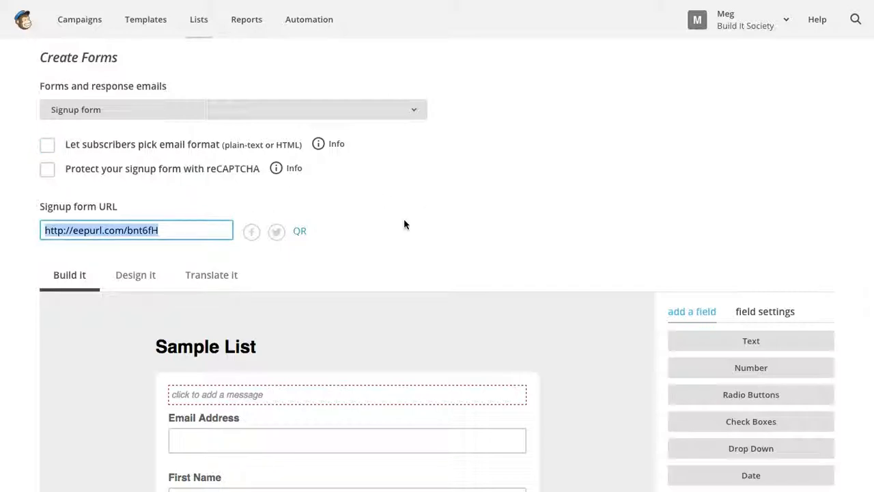
scroll(404, 223, down, 1)
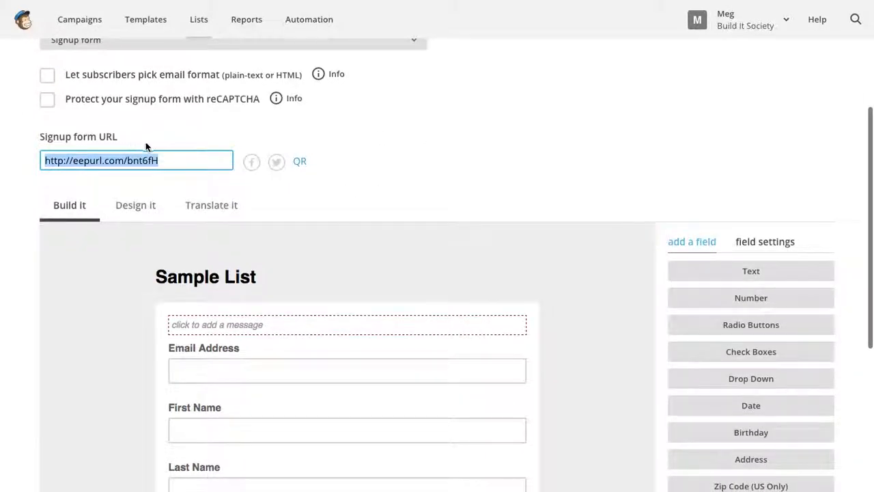
click(187, 159)
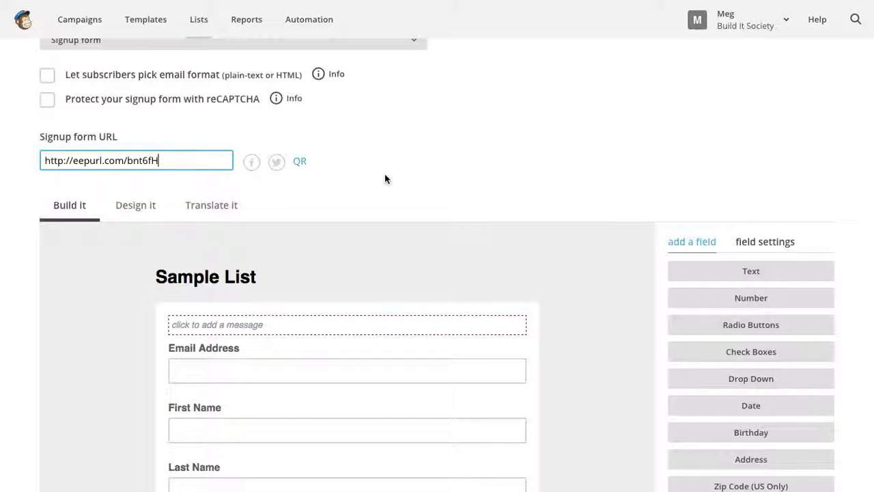
scroll(384, 176, down, 1)
scroll(385, 176, down, 1)
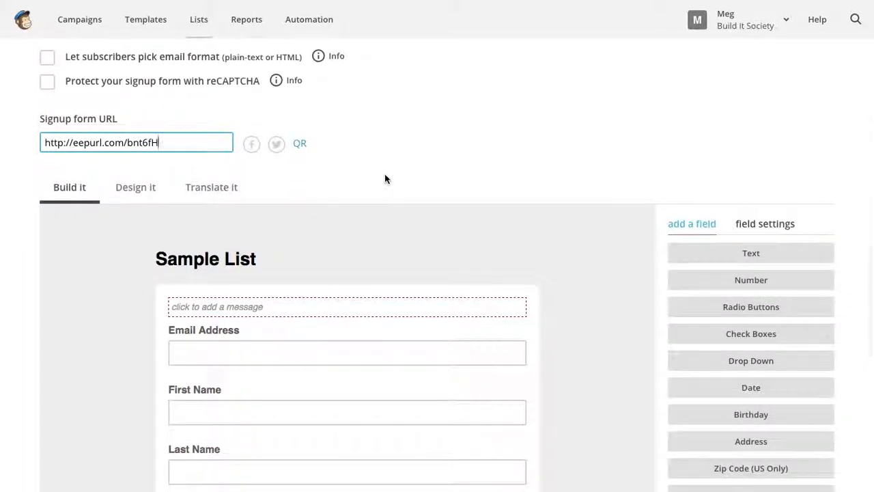
scroll(384, 179, down, 3)
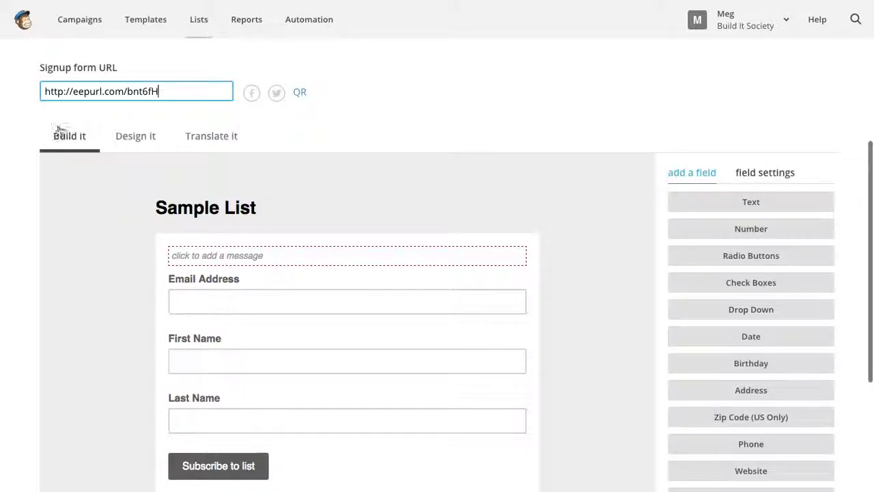
scroll(53, 151, down, 1)
scroll(52, 150, down, 2)
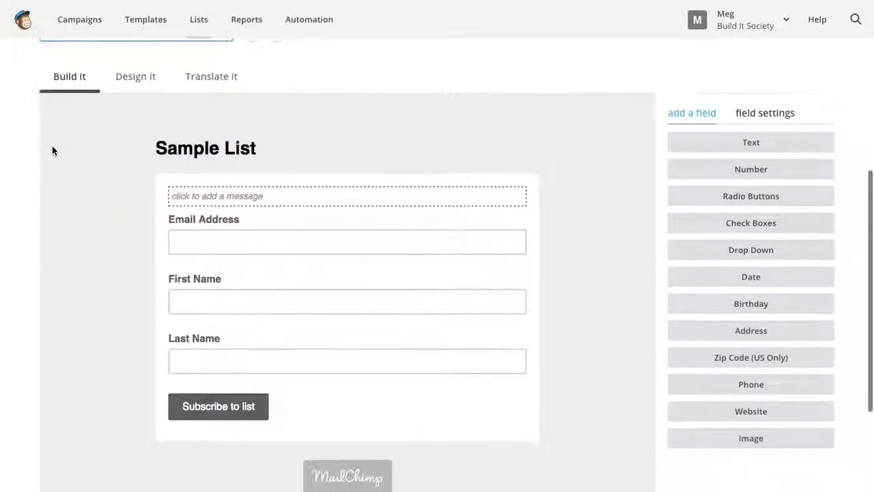
scroll(52, 147, down, 1)
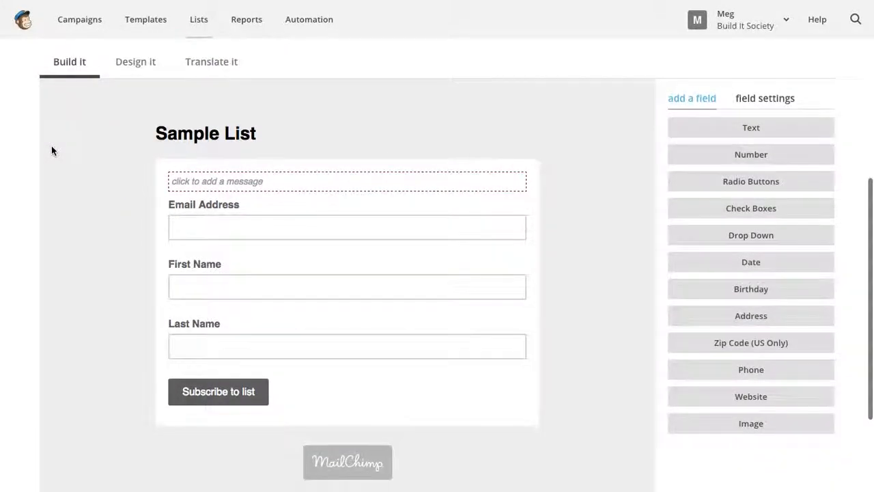
scroll(53, 150, up, 10)
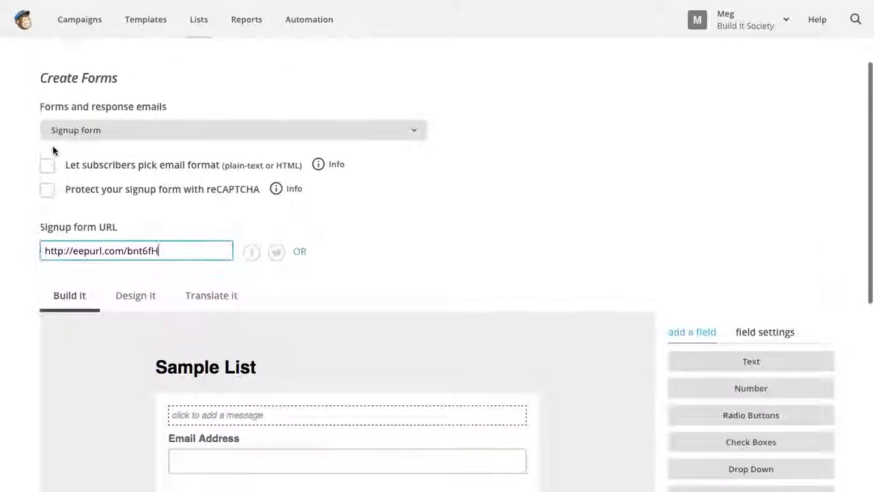
scroll(52, 146, down, 10)
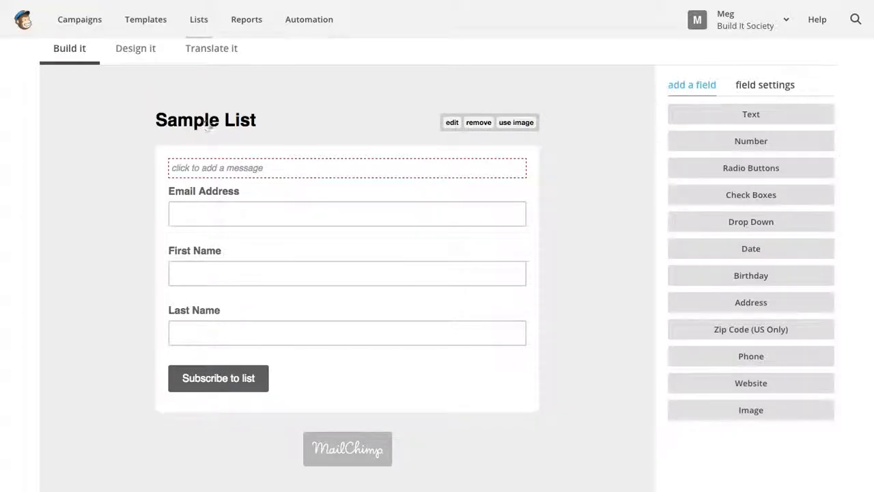
- Change the form title from 'Sample List' to 'Build It Society E-Mail Opt-In' and save
click(449, 122)
drag(310, 246, 34, 218)
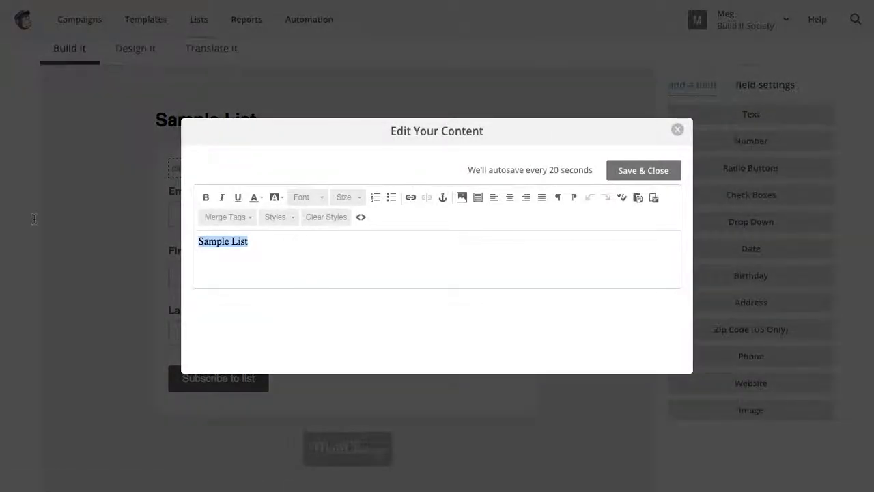
text(Build It)
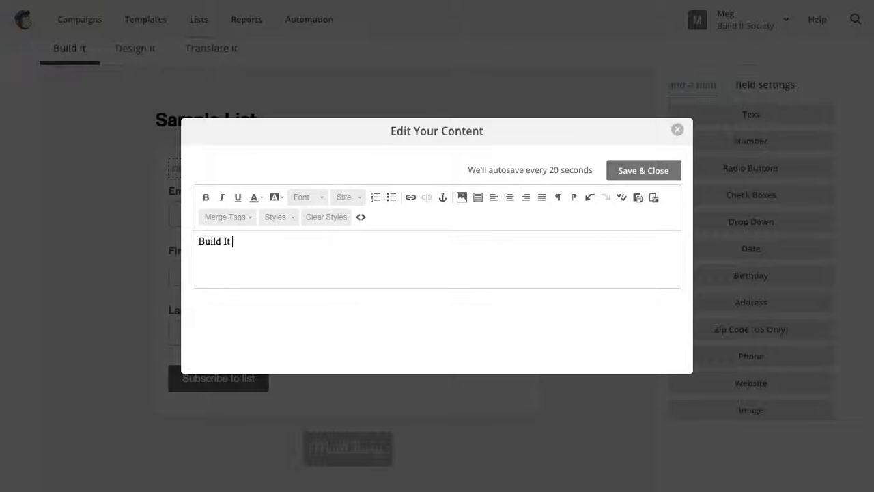
text( Society E-Mail Opt-In)
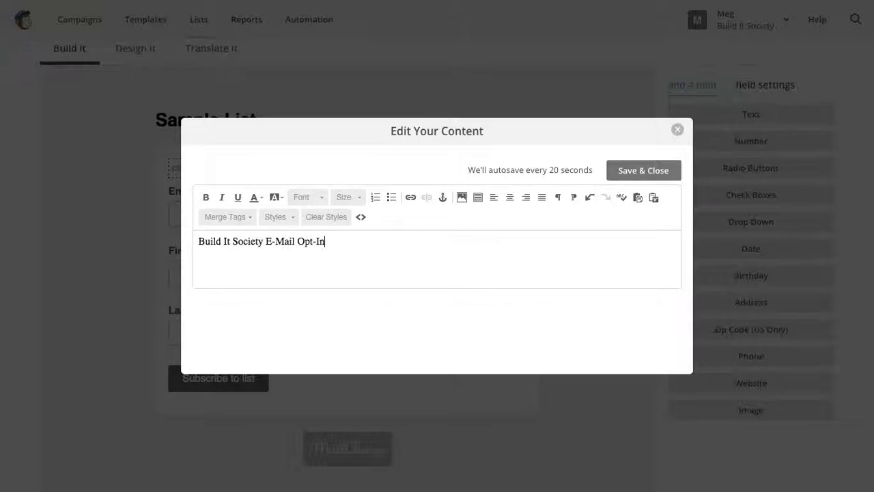
click(621, 170)
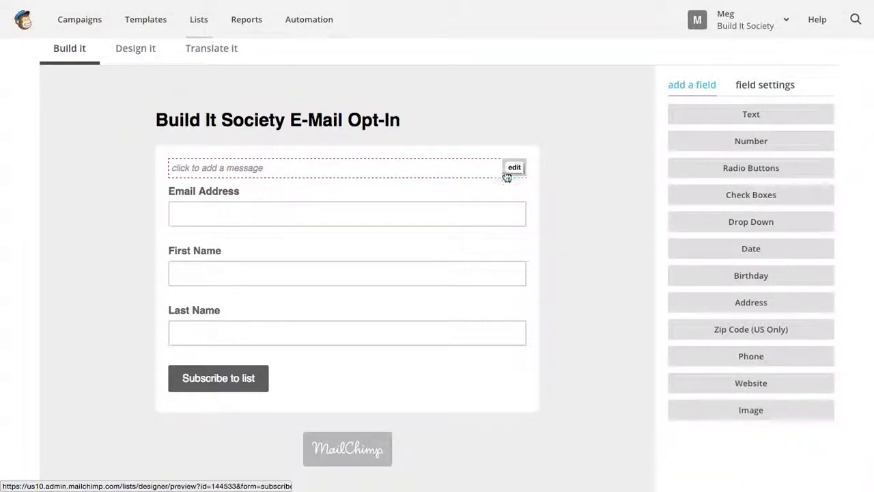
- Add the intro text 'Fill out this form to subscribe to the Build It Society e-mail list.'
click(514, 167)
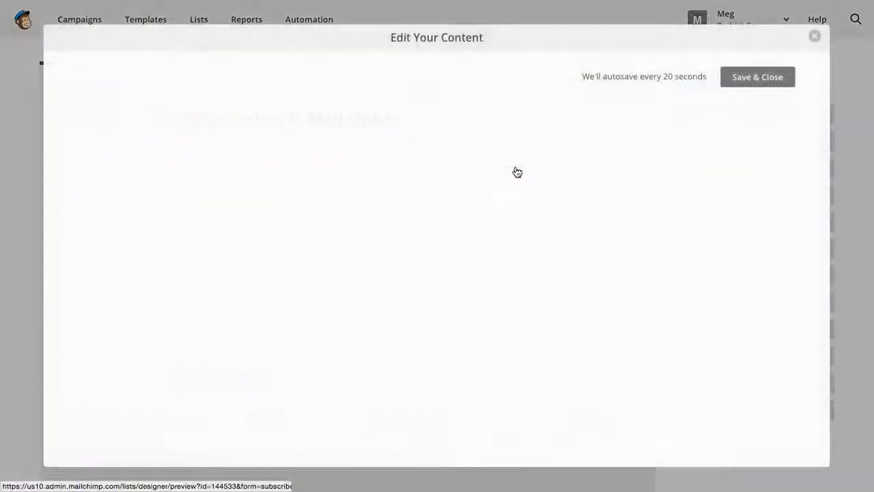
text(Fill out this form to s)
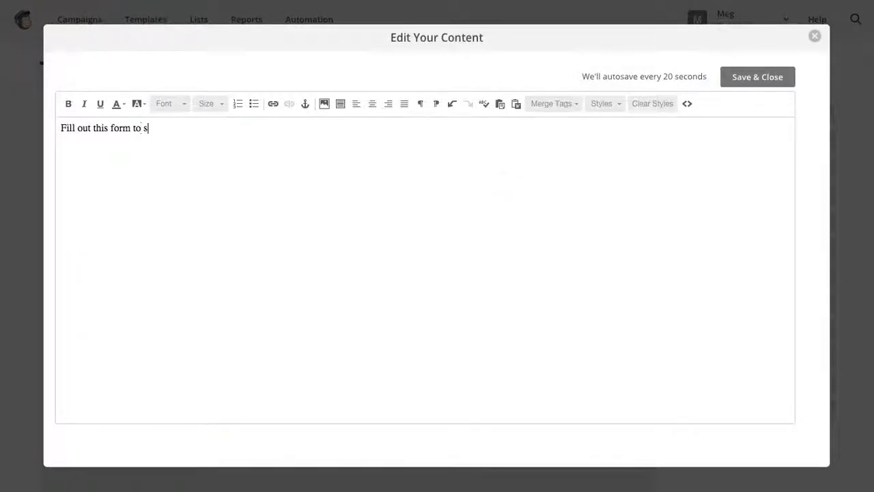
text(ubscribe to the Build It Society e-mail list.)
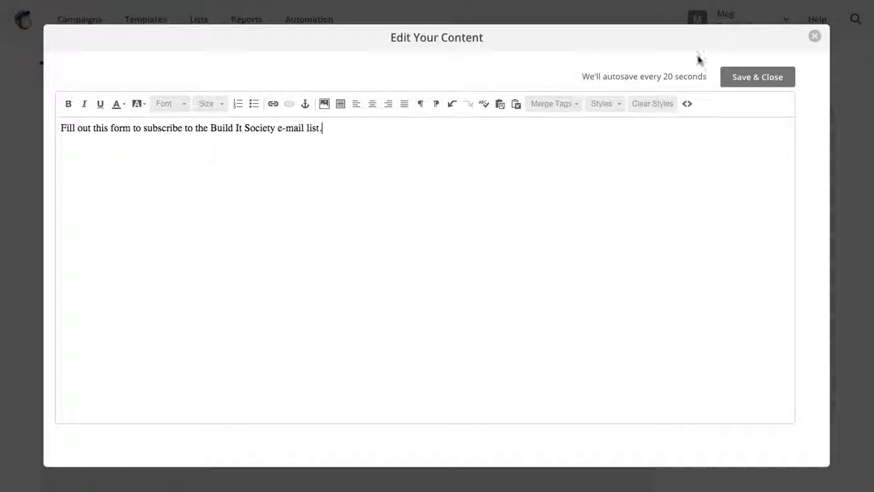
click(741, 79)
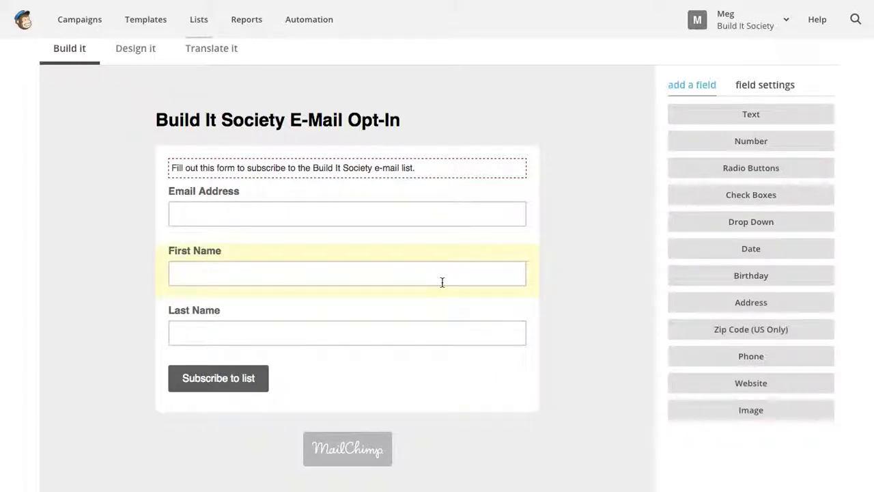
click(213, 309)
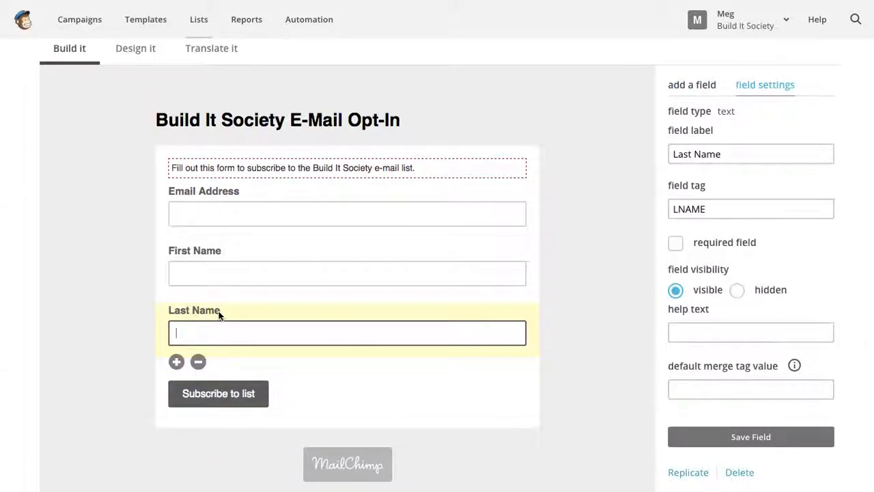
- Delete the Last Name field, confirming the removal with DELETE
click(198, 362)
click(316, 257)
text(DELETE)
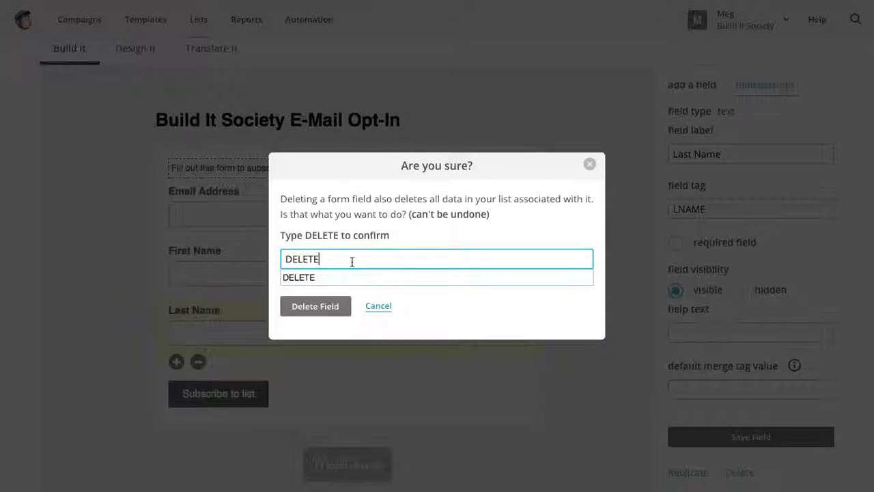
click(331, 306)
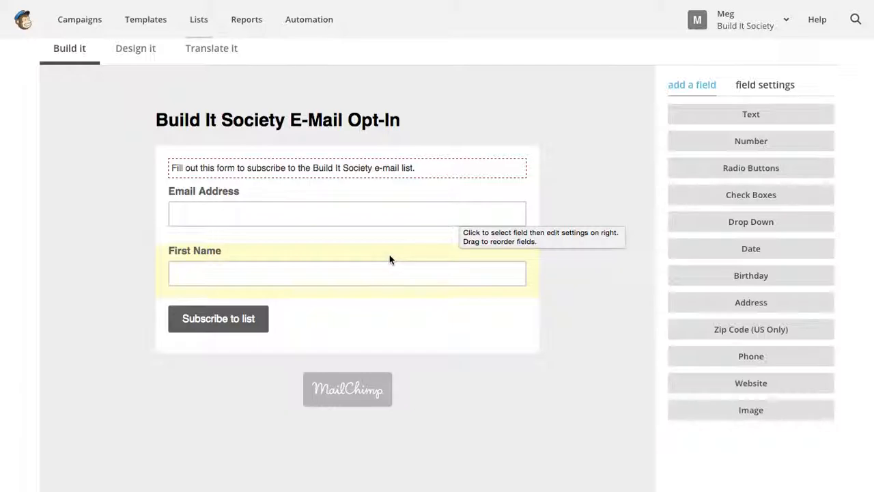
- Add a Birthday (MM / DD) field and position it below First Name, above the subscribe button
scroll(119, 232, up, 2)
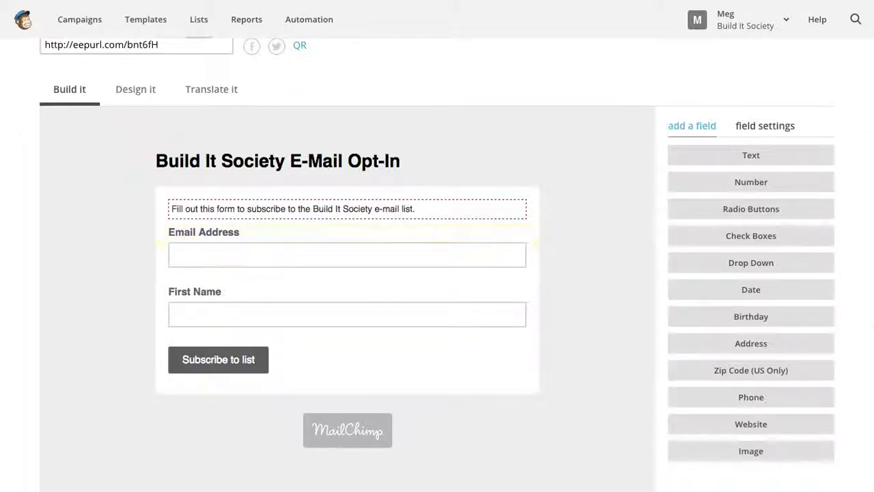
click(764, 318)
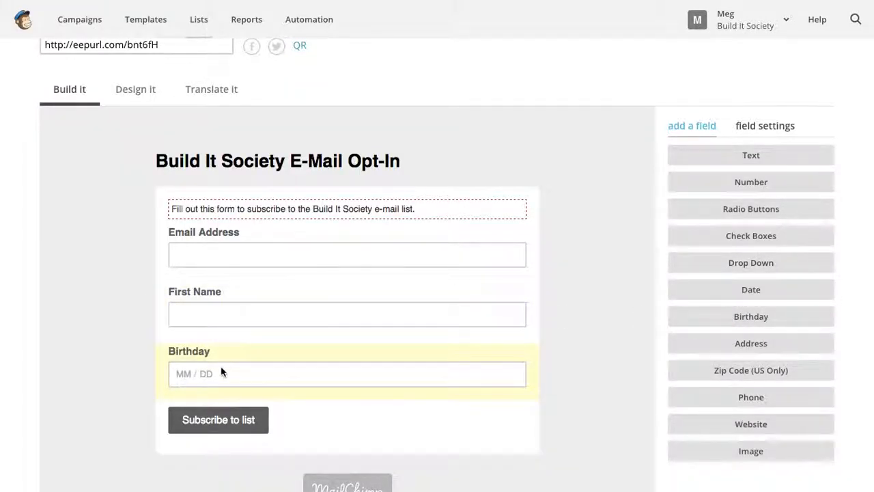
drag(189, 353, 187, 234)
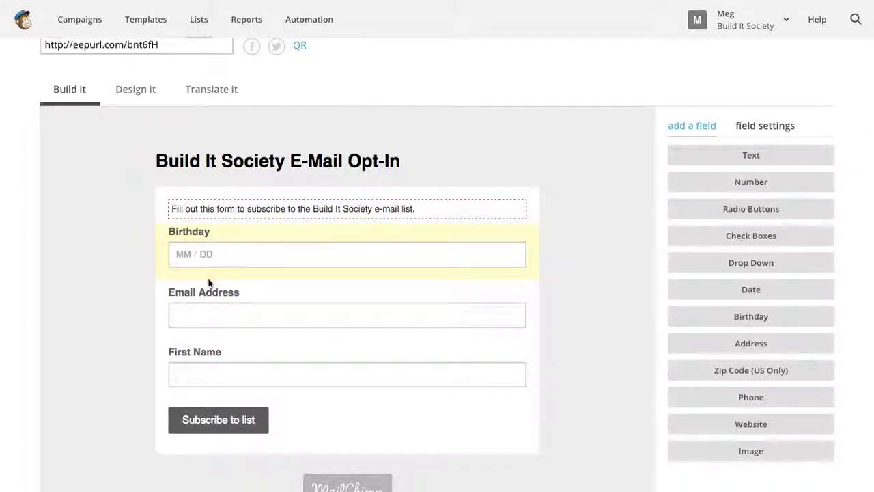
drag(187, 234, 207, 366)
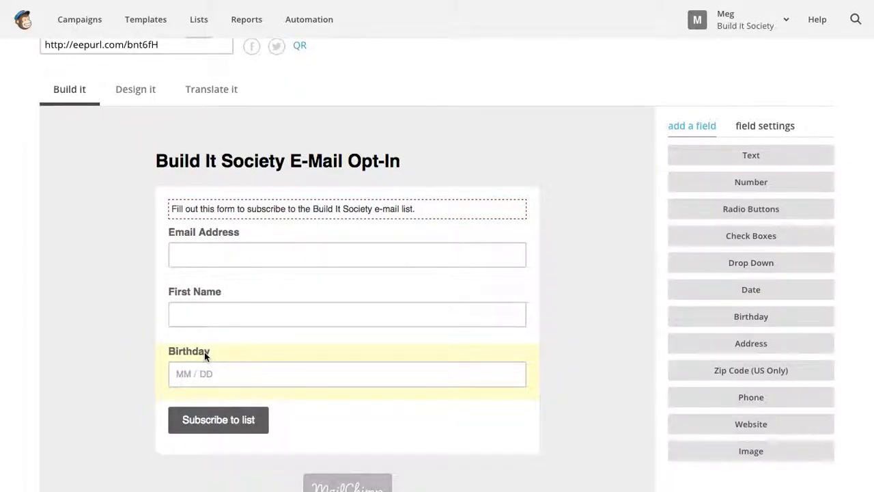
scroll(204, 351, down, 3)
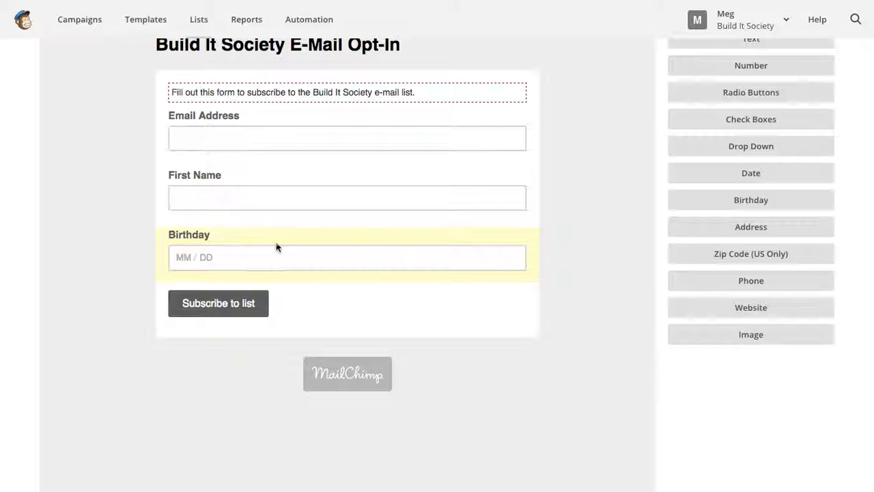
scroll(284, 249, up, 3)
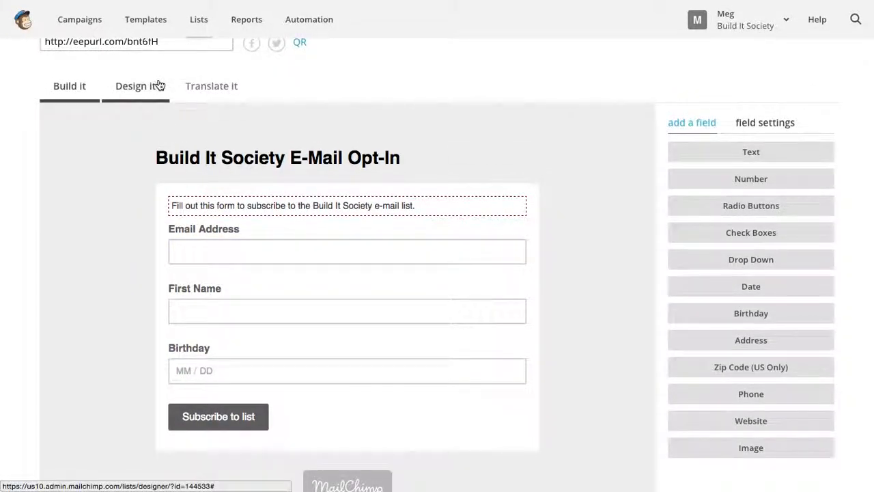
- Show the page header style settings: 28px font, 30px bottom margin, 0 top margin
click(159, 85)
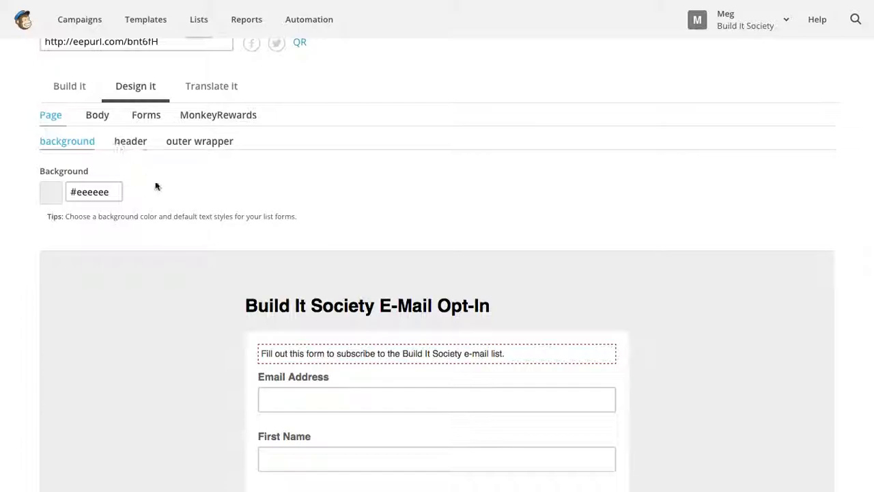
click(133, 145)
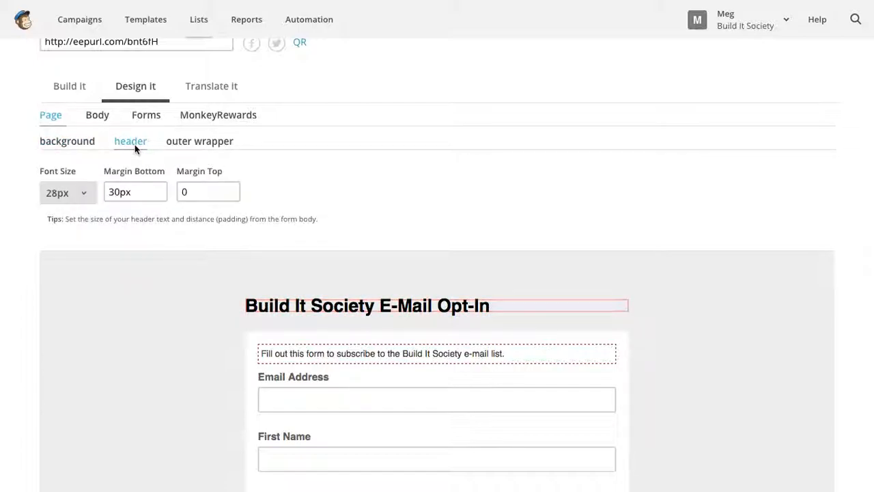
mouse_move(493, 312)
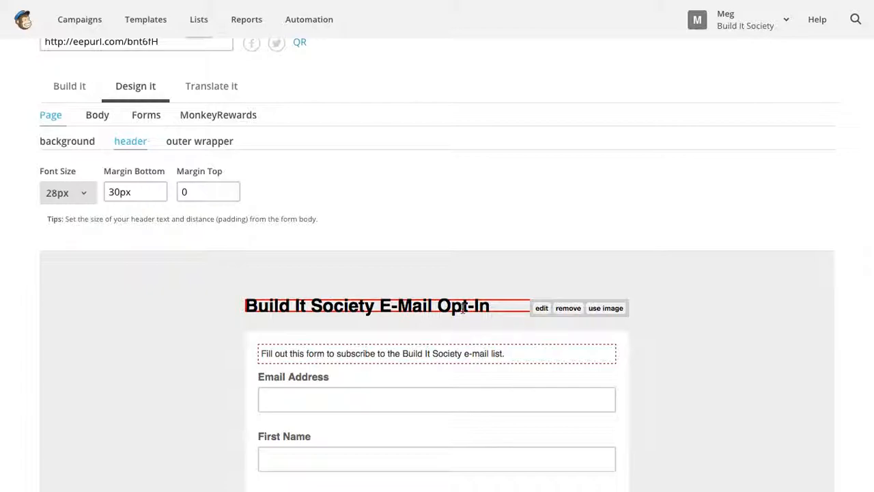
- Switch the header to an image and browse the computer to the build it society folder
click(601, 310)
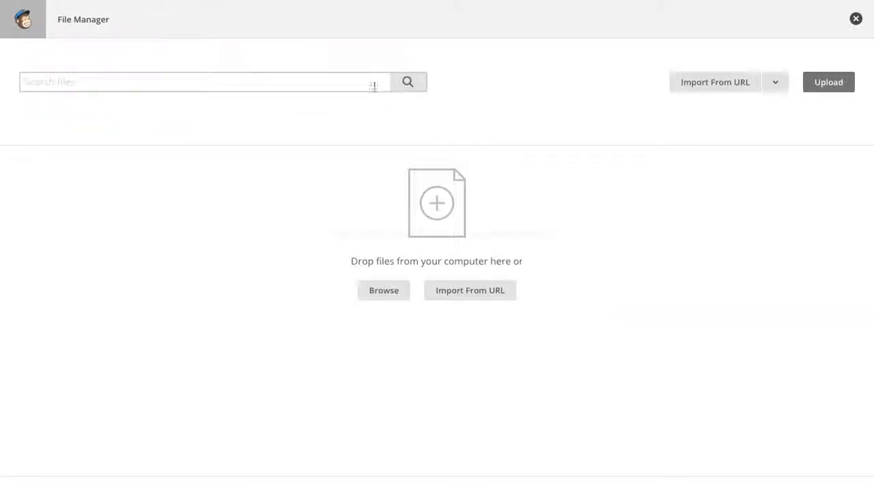
click(464, 292)
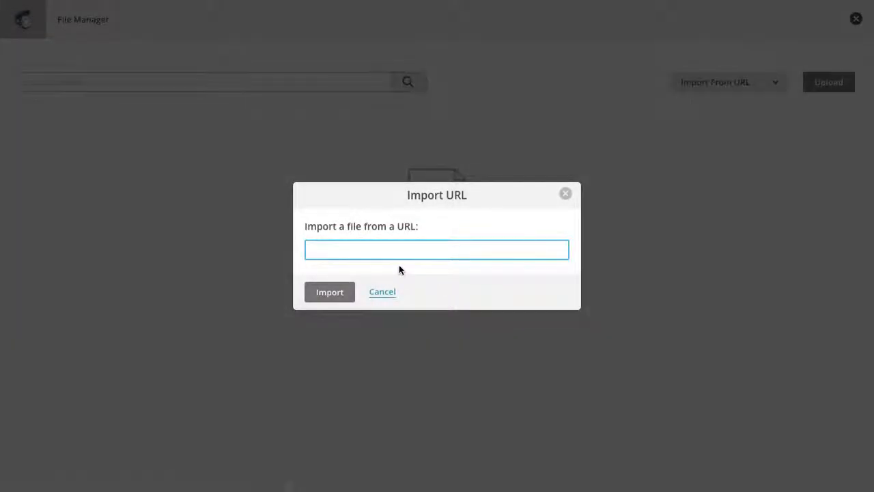
click(393, 292)
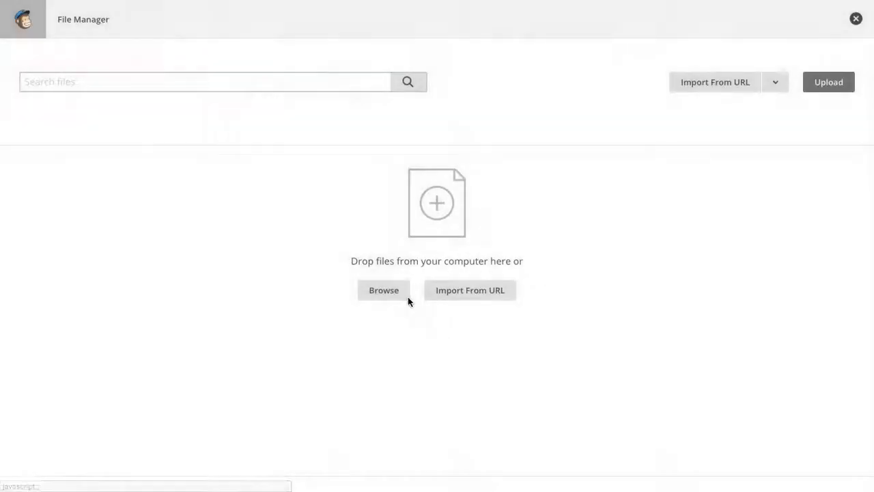
click(383, 290)
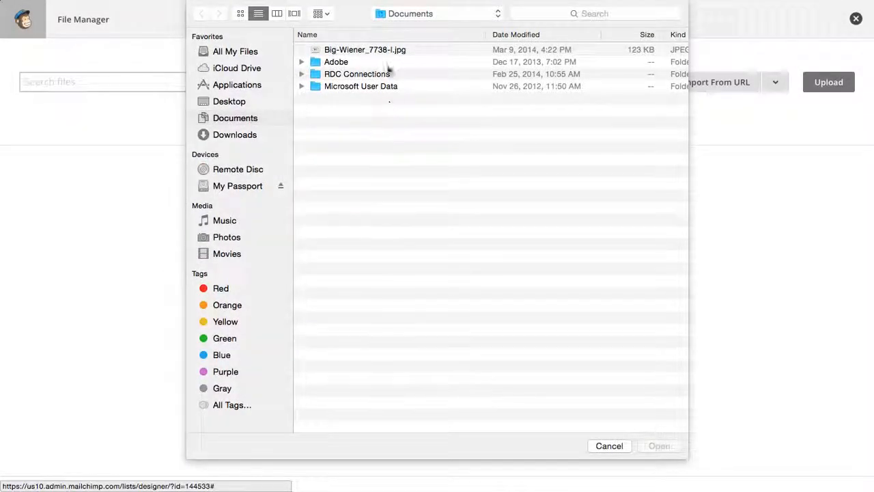
click(250, 188)
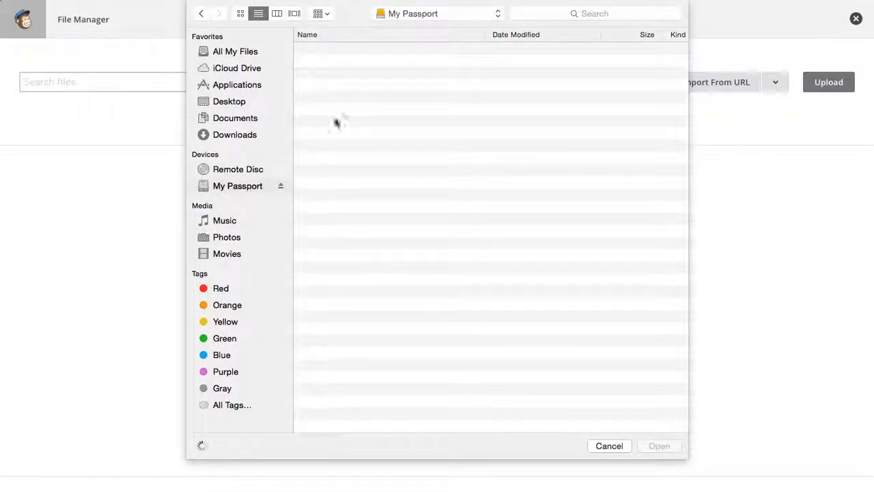
click(342, 113)
double_click(341, 112)
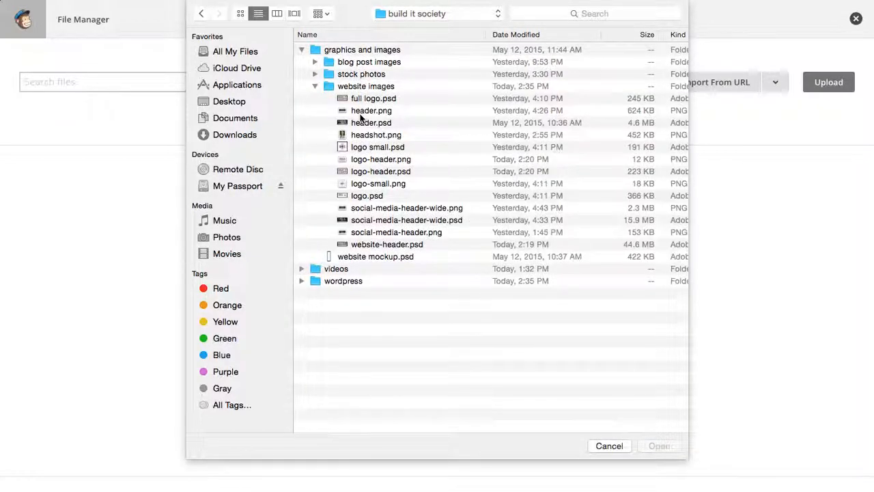
- Upload logo.png from wordpress > genesis-sample > images and insert it as the form header
click(301, 281)
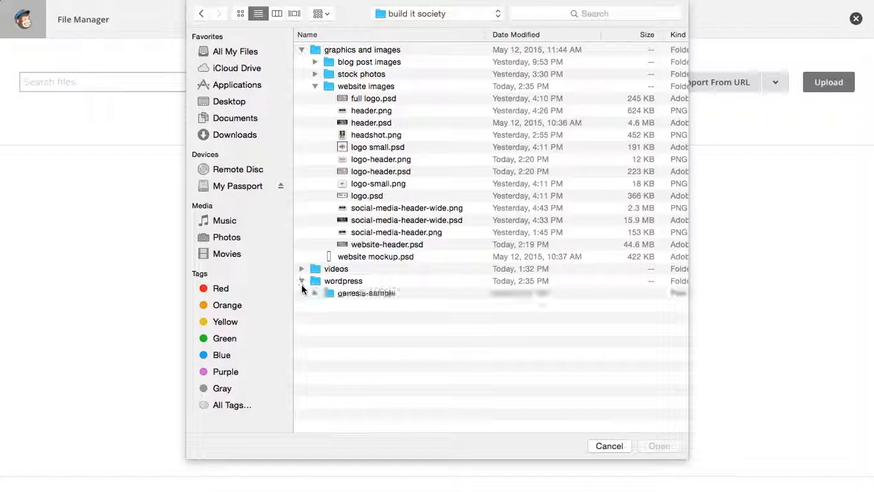
click(316, 293)
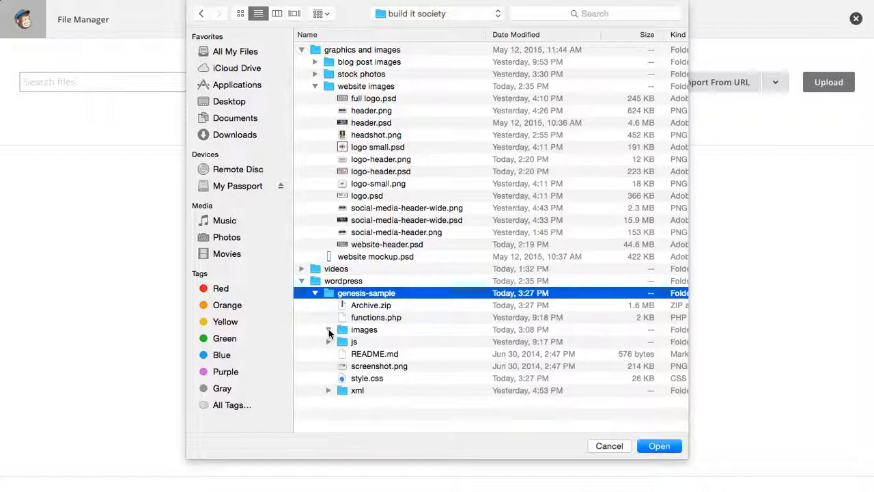
click(328, 330)
click(369, 341)
click(657, 445)
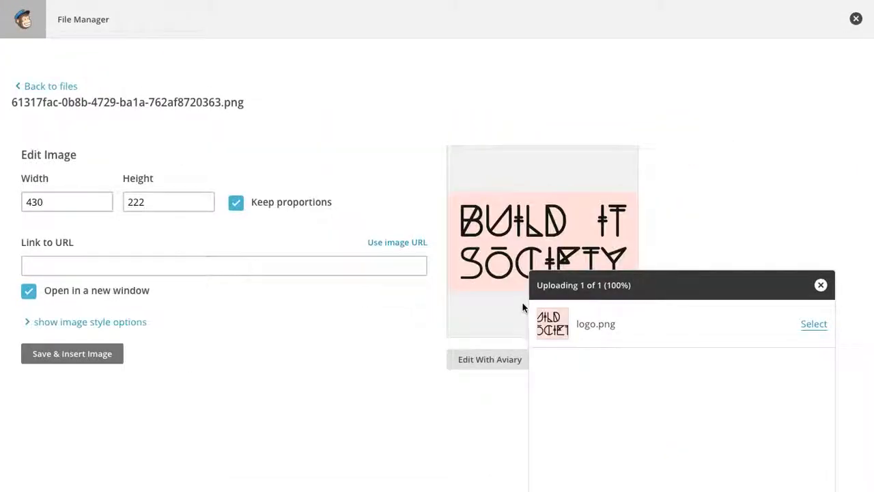
click(821, 286)
click(79, 353)
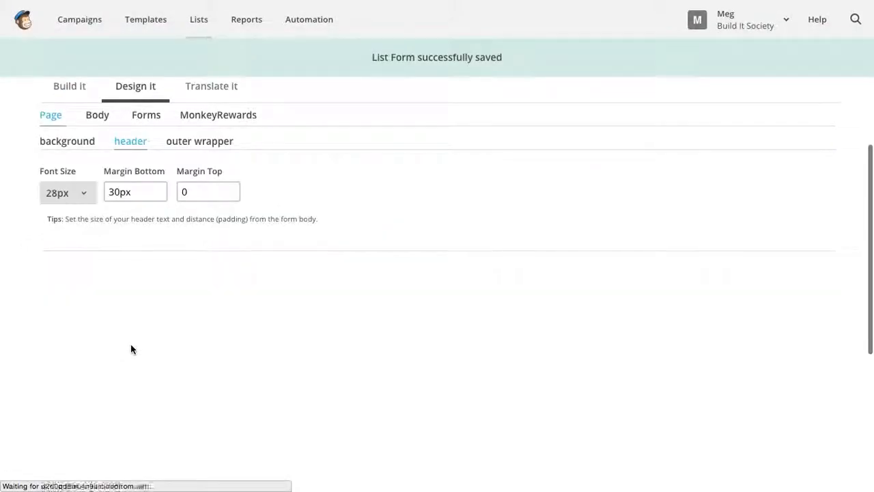
scroll(149, 337, down, 3)
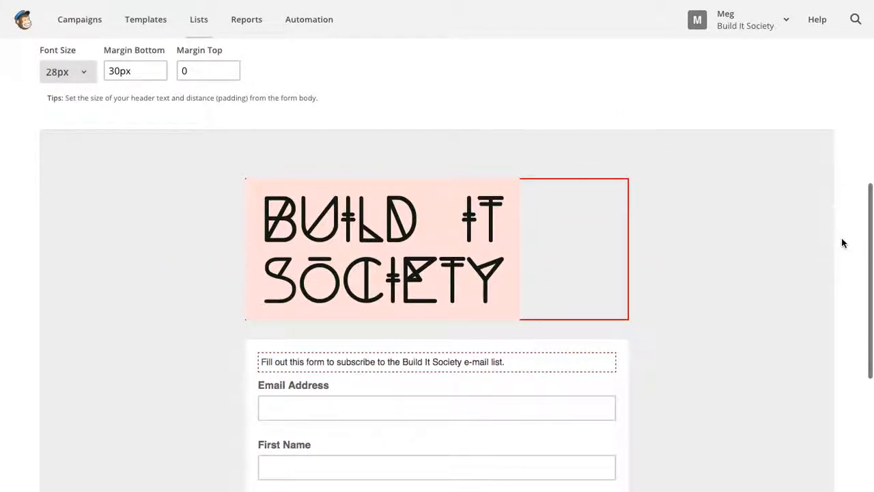
scroll(101, 328, down, 3)
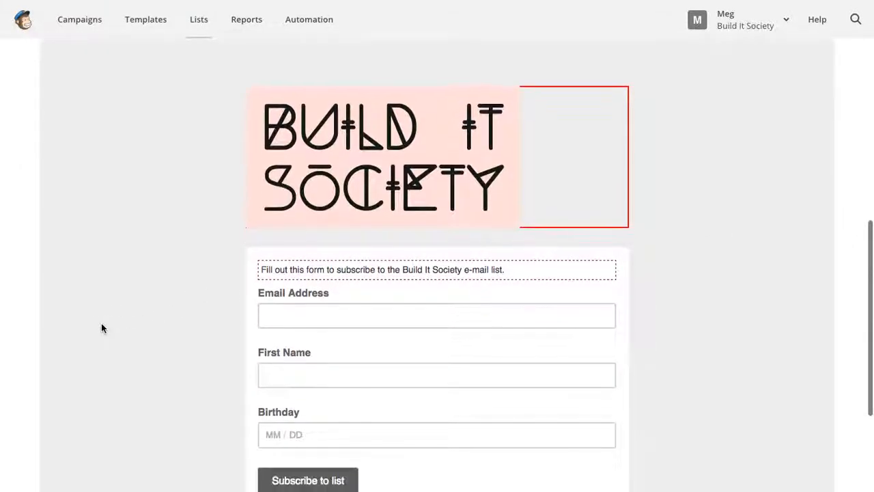
scroll(101, 328, down, 3)
scroll(102, 328, up, 3)
scroll(102, 327, down, 1)
scroll(101, 328, down, 1)
scroll(101, 328, up, 5)
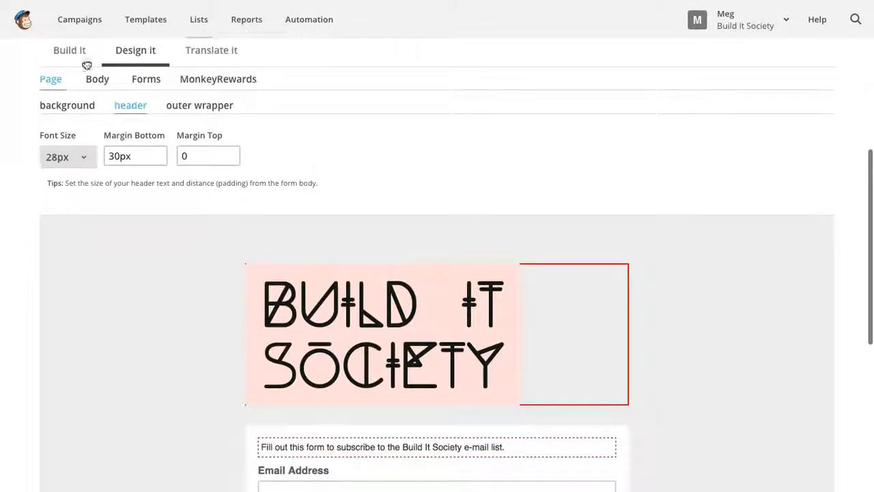
- Try a couple of pale pinkish tints for the page background colour
click(69, 105)
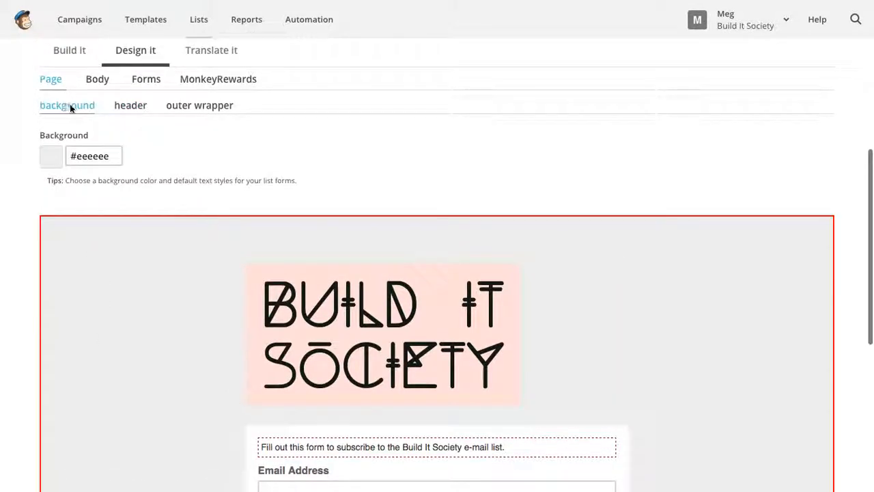
click(80, 154)
click(79, 187)
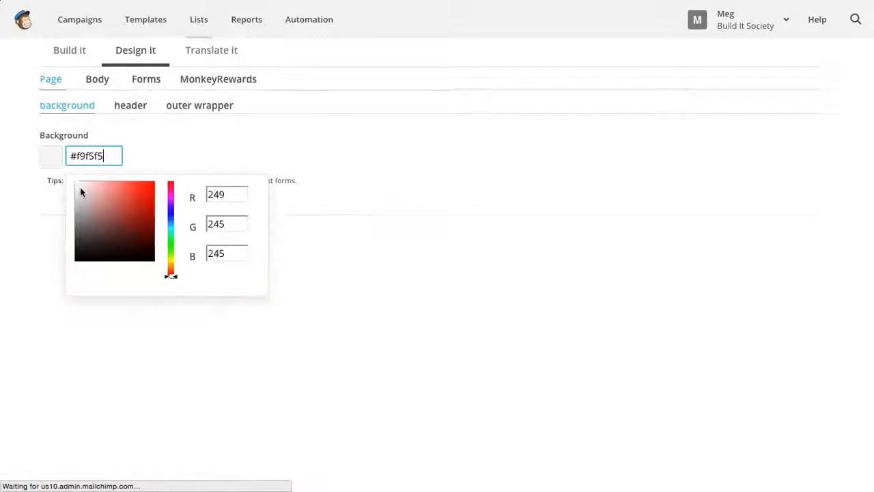
click(270, 122)
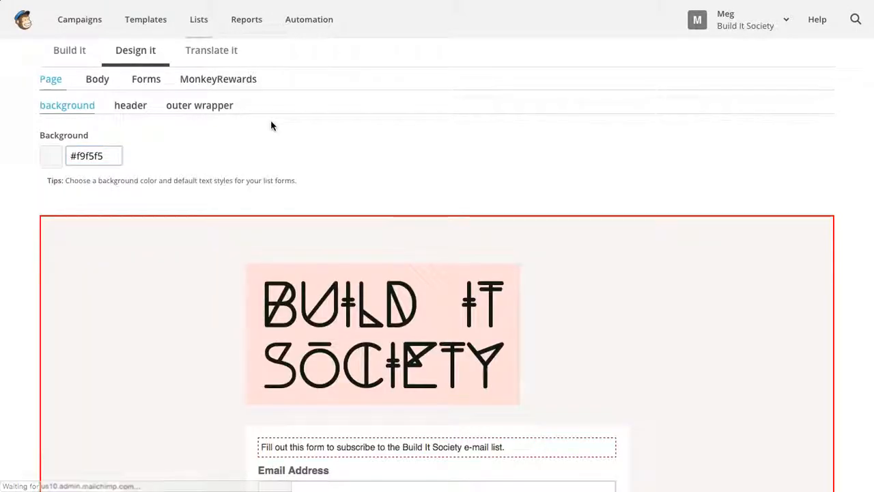
click(96, 150)
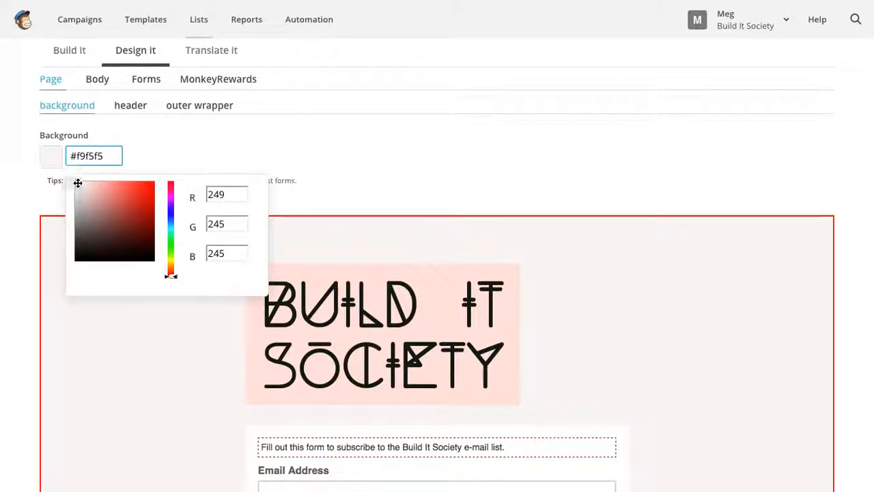
click(77, 183)
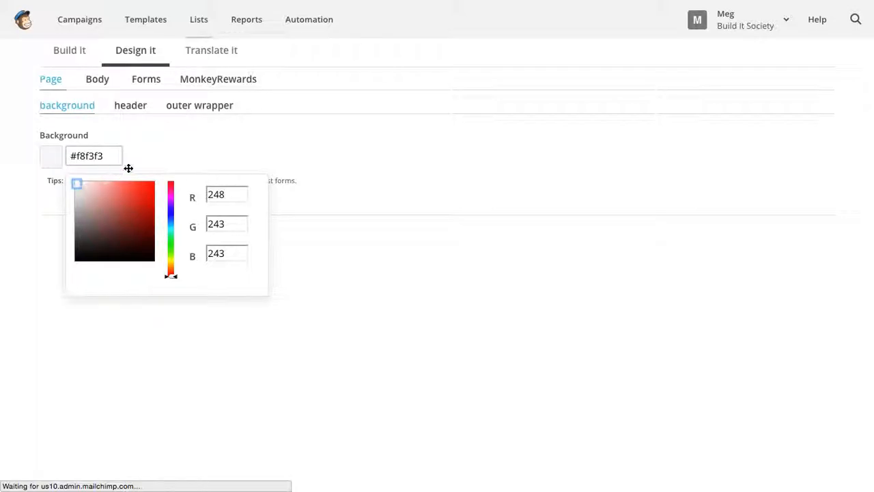
click(156, 149)
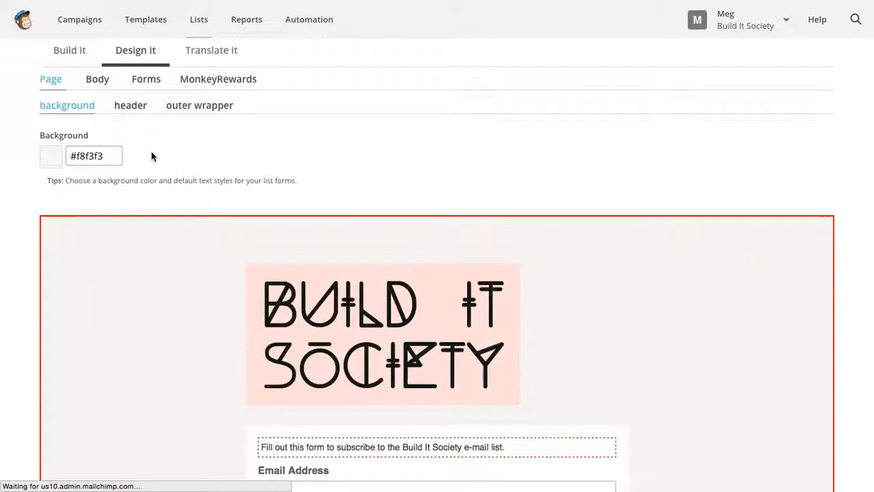
scroll(785, 207, down, 5)
scroll(785, 209, up, 5)
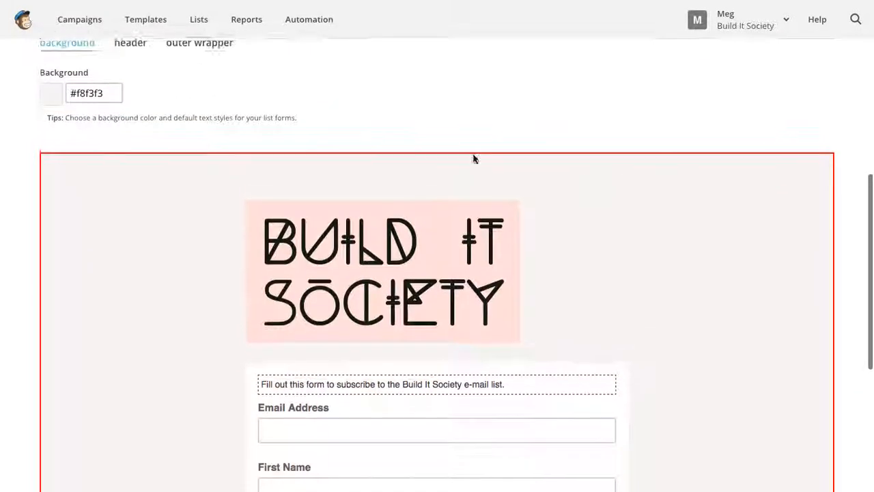
- Set the page background colour to dark grey #393737 and check the result
click(114, 109)
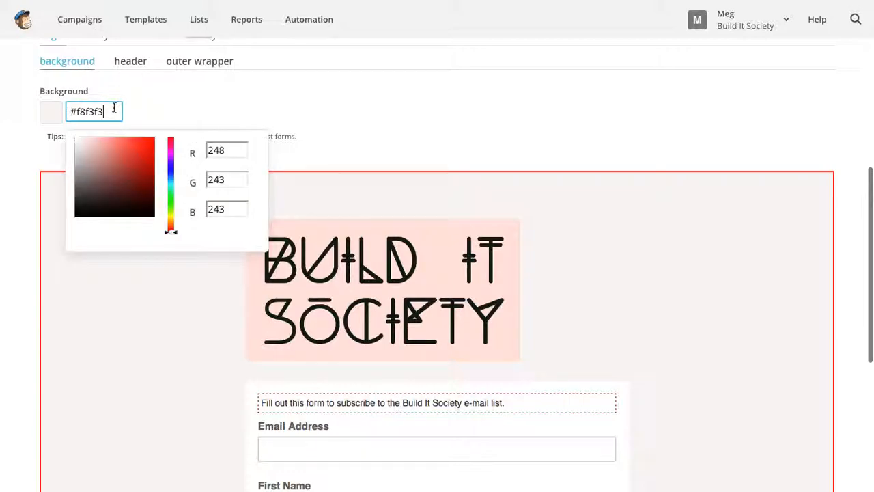
click(78, 212)
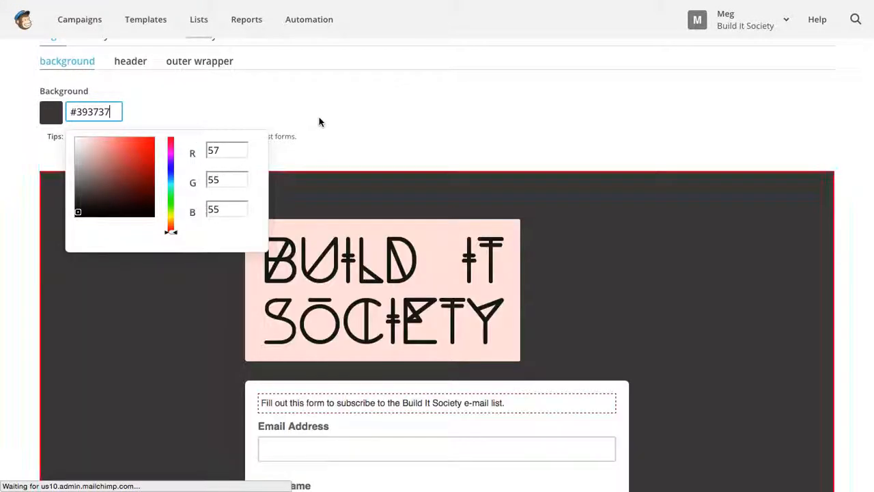
click(319, 121)
scroll(132, 265, down, 3)
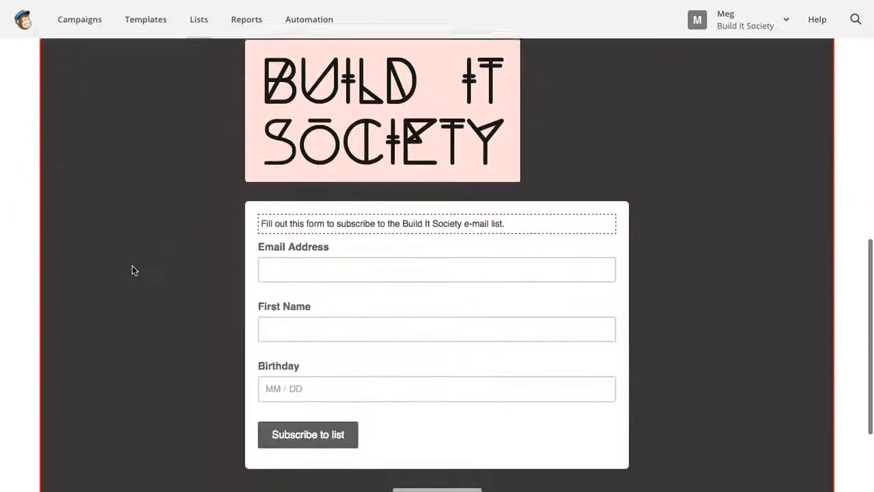
scroll(133, 266, down, 2)
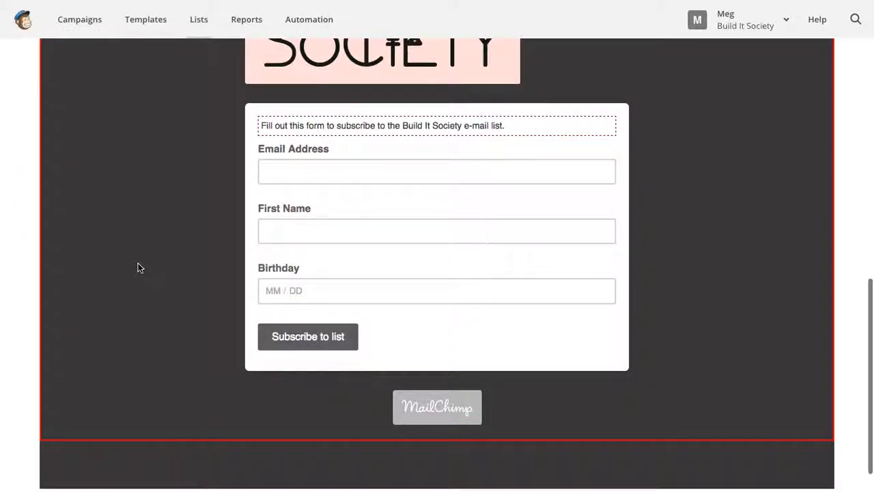
scroll(152, 265, up, 5)
scroll(152, 262, down, 2)
scroll(151, 265, up, 3)
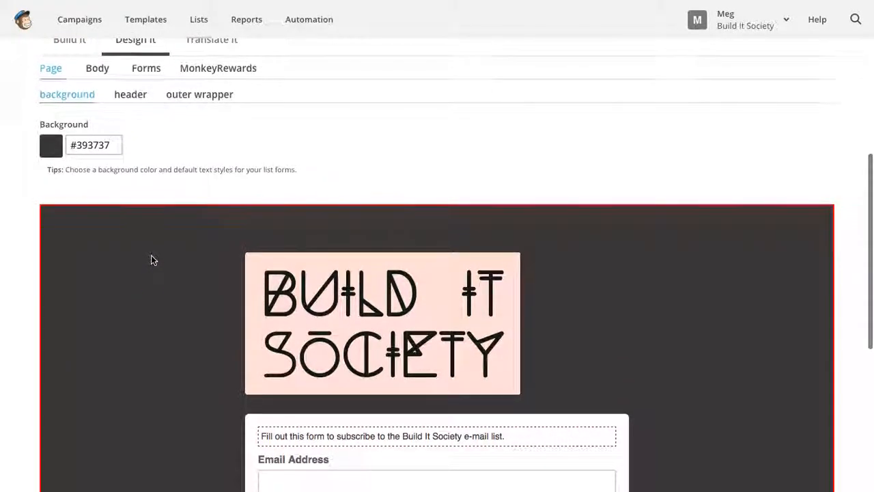
- Review the form label and field text styles, keeping Arial as the field text font
click(112, 116)
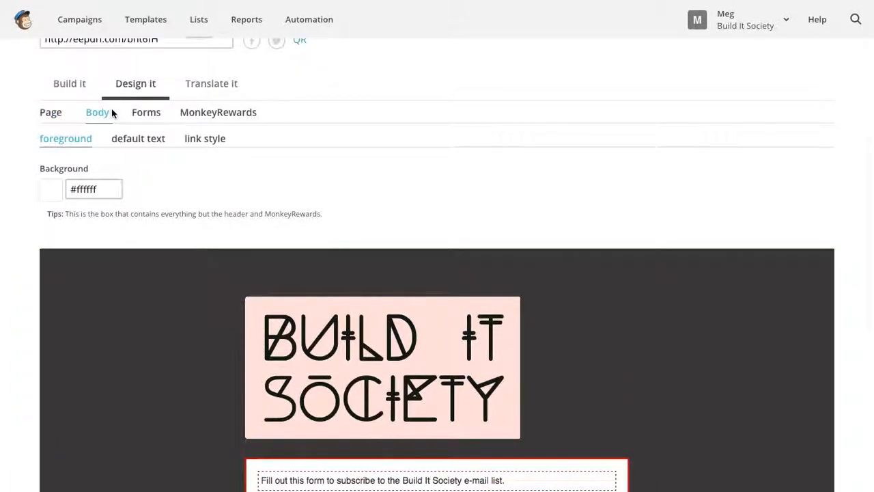
click(156, 118)
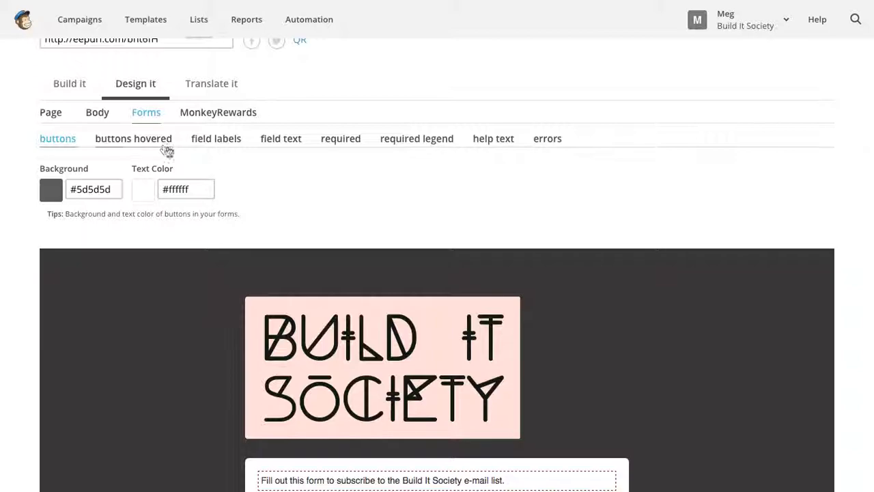
click(229, 142)
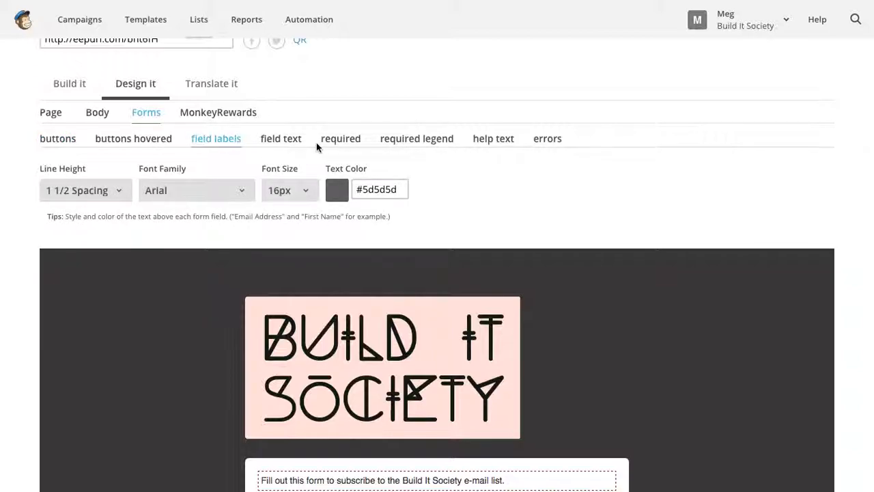
click(297, 142)
click(116, 189)
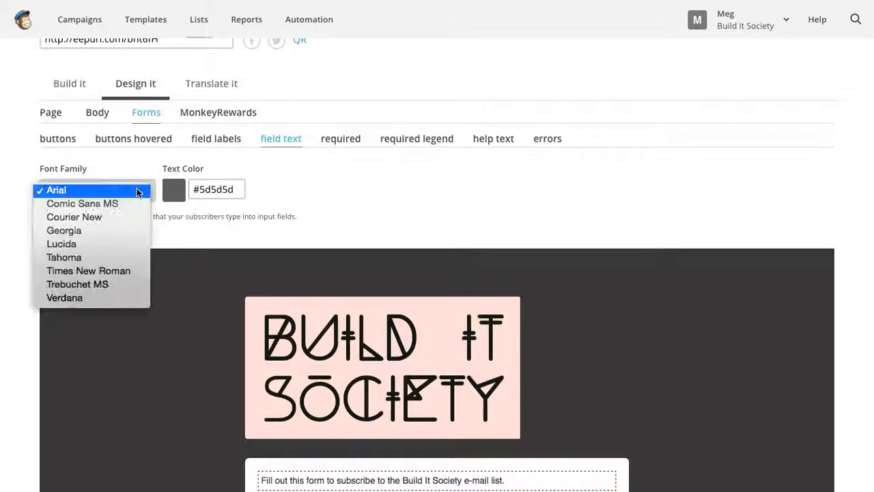
click(338, 170)
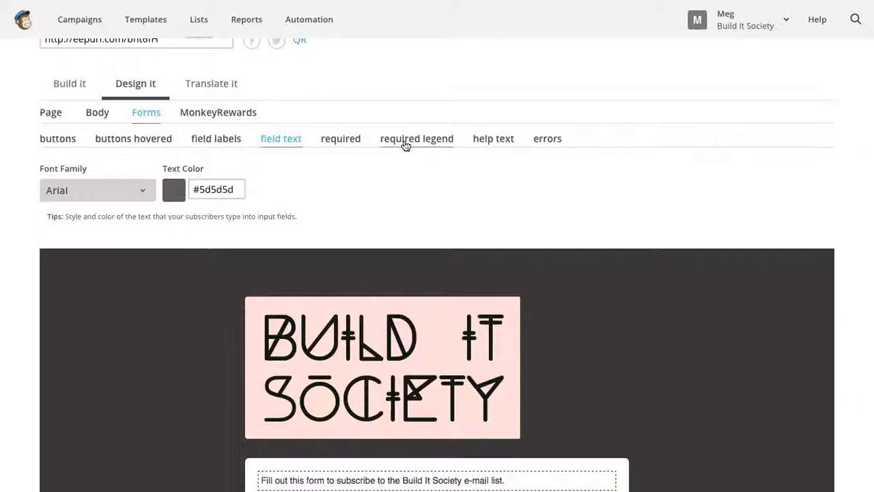
- Change the error message text colour from orange to green #35f95f
click(549, 140)
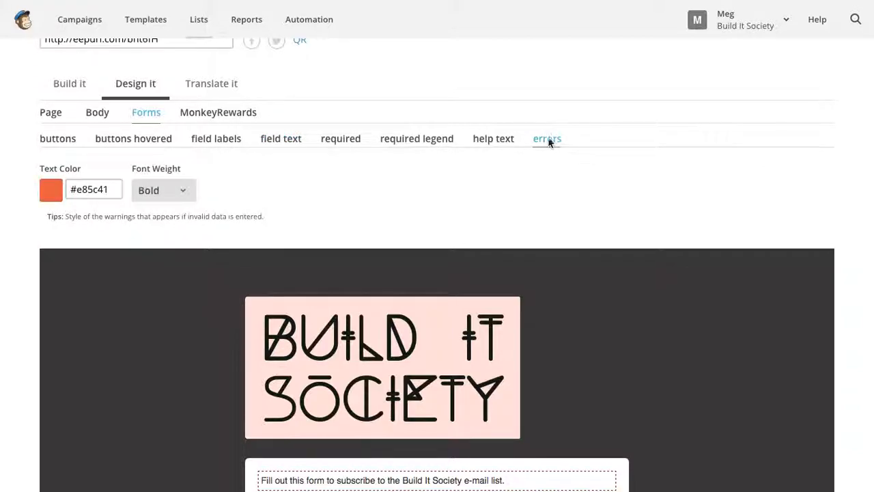
click(51, 194)
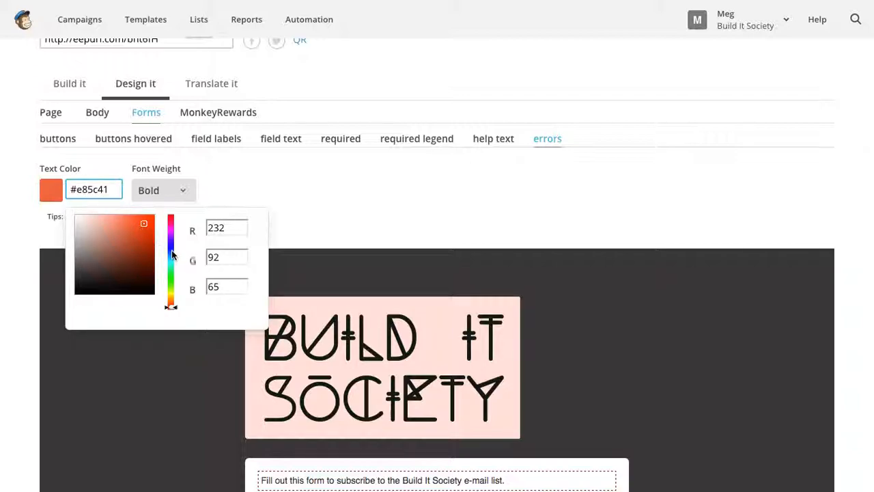
drag(172, 280, 171, 273)
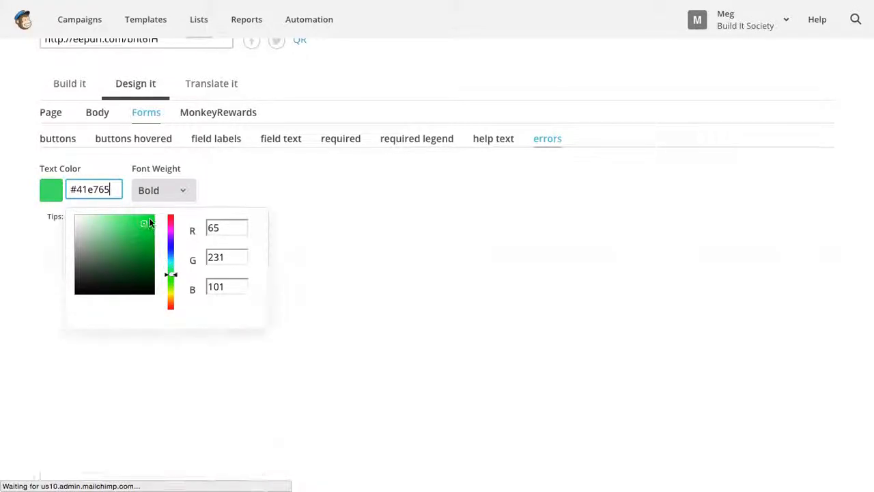
click(381, 206)
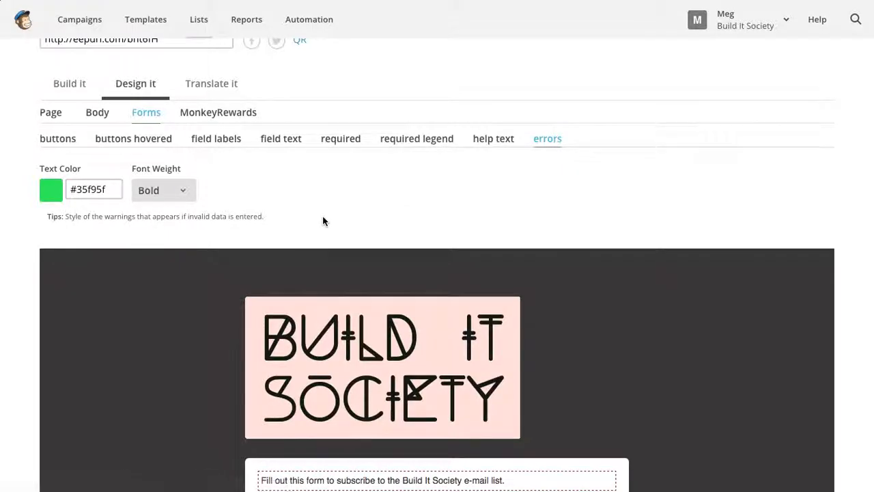
scroll(322, 216, down, 3)
scroll(189, 212, up, 4)
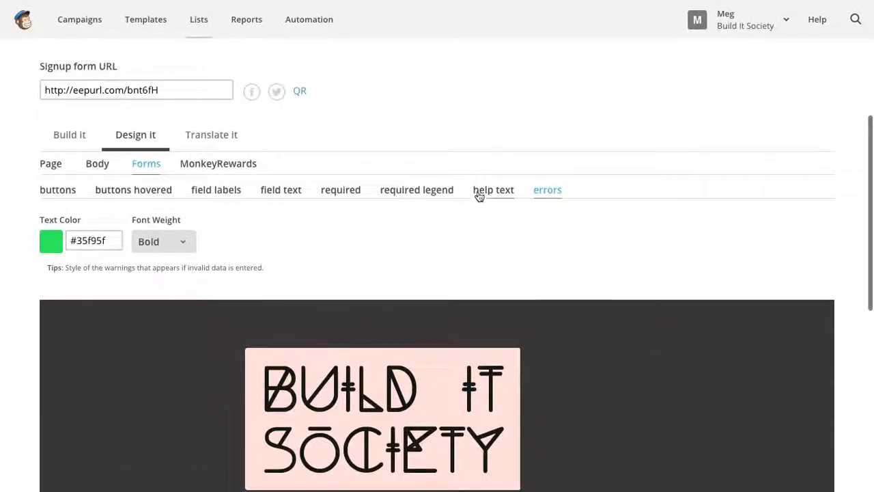
- Look over the MonkeyRewards badge settings, then return to the form styling options
click(238, 169)
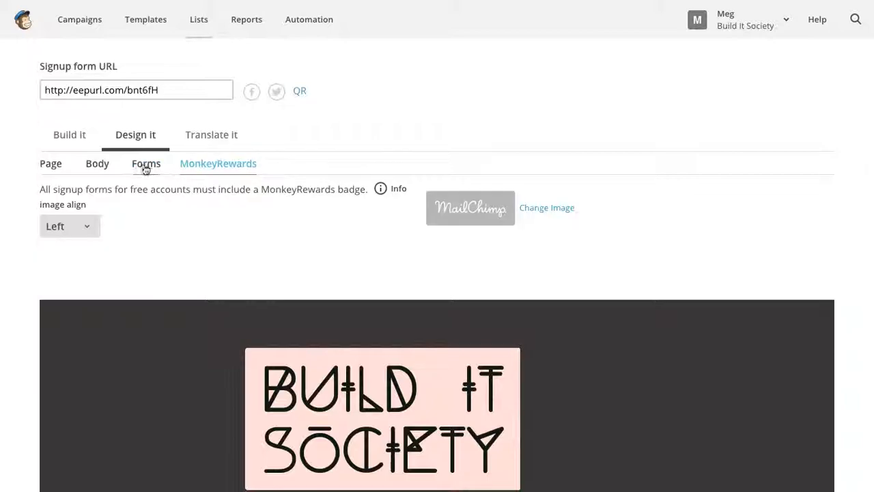
click(140, 168)
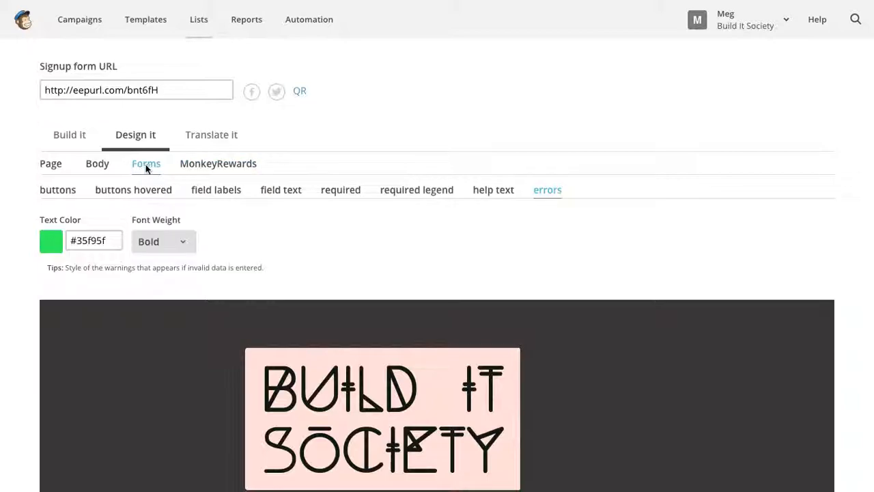
scroll(647, 271, down, 5)
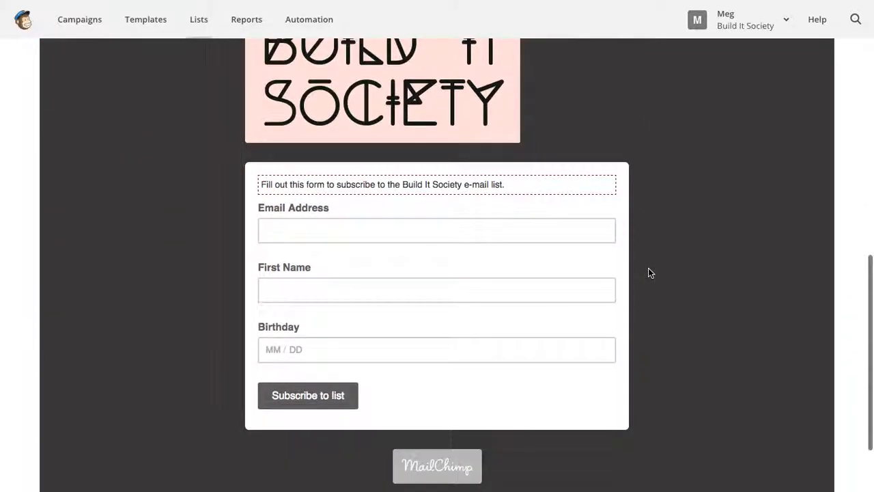
scroll(649, 270, down, 2)
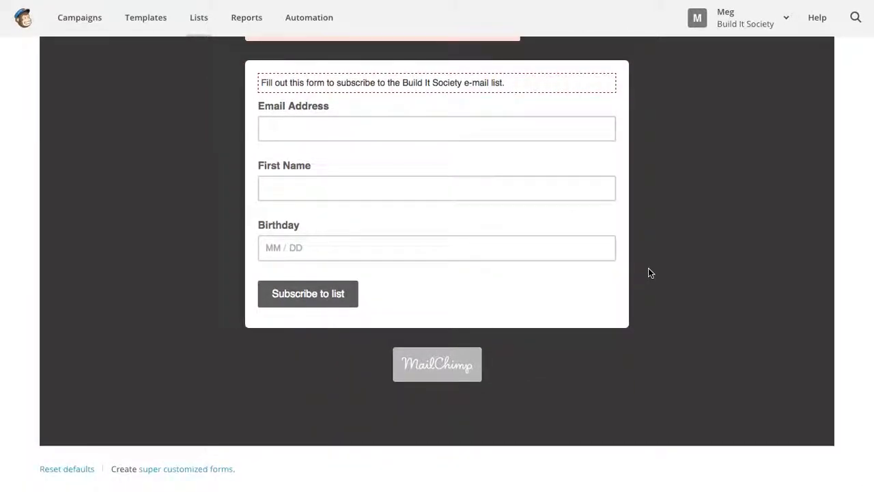
scroll(649, 272, up, 4)
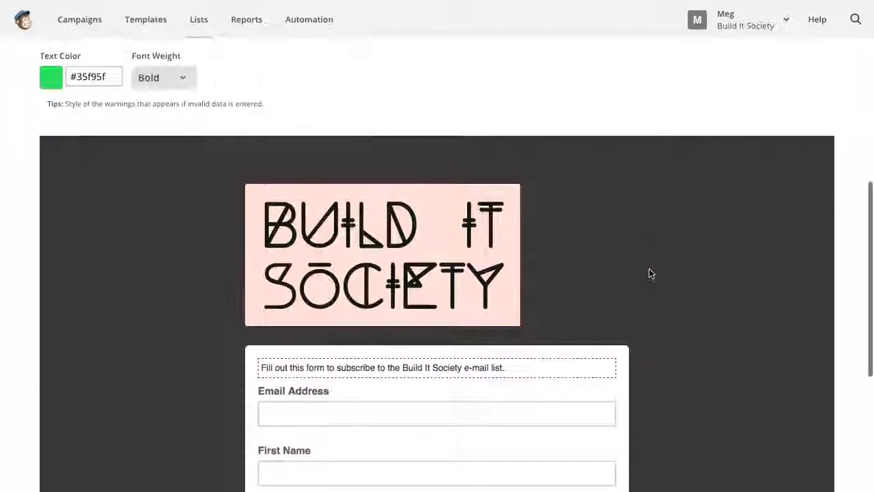
scroll(650, 273, up, 3)
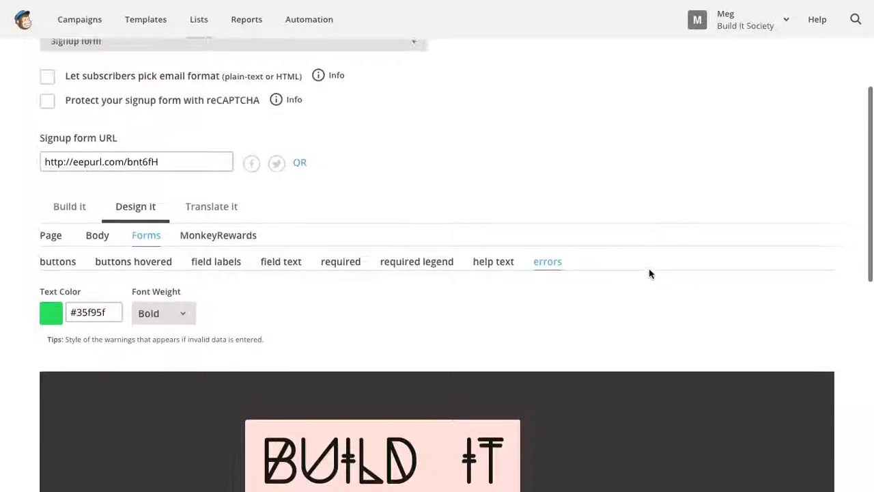
- Load the copied signup form URL in a new Chrome tab and scroll through the live form
click(190, 170)
key(super+c)
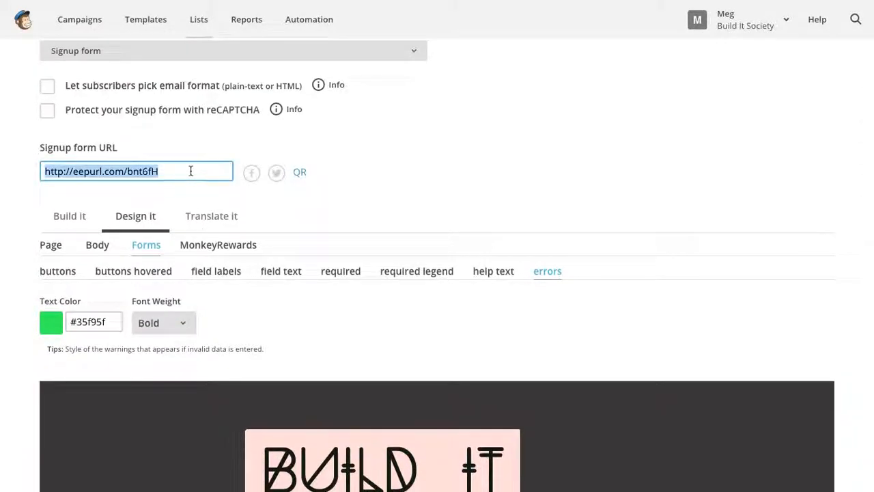
mouse_move(312, 7)
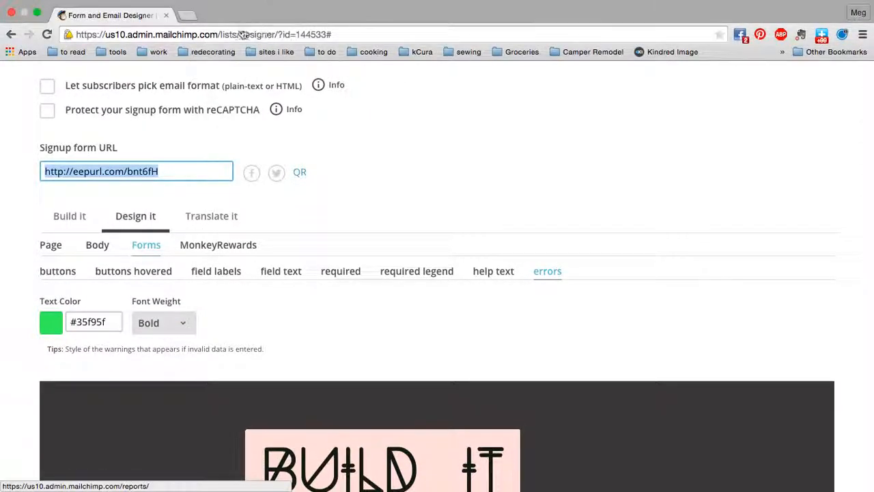
click(191, 15)
key(super+v)
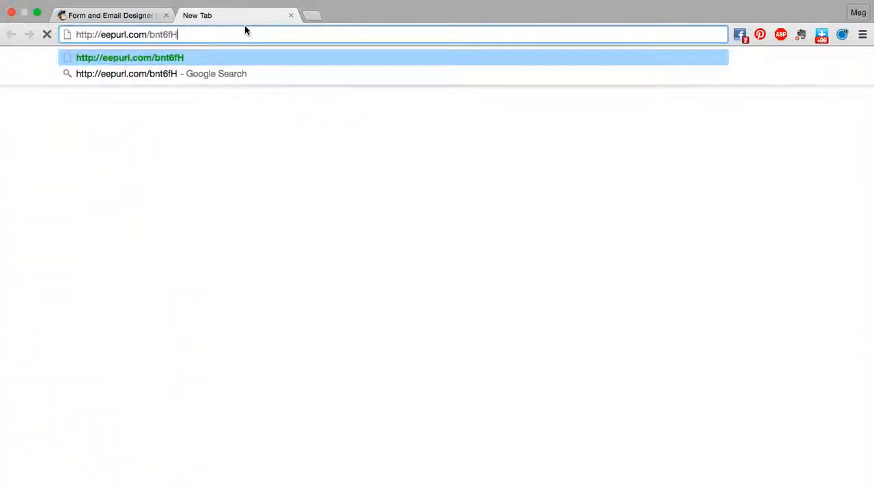
key(Return)
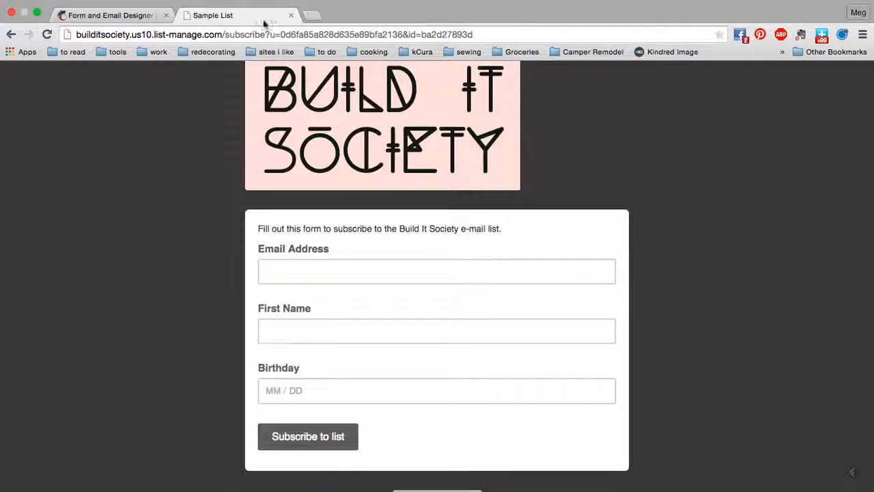
scroll(671, 230, down, 1)
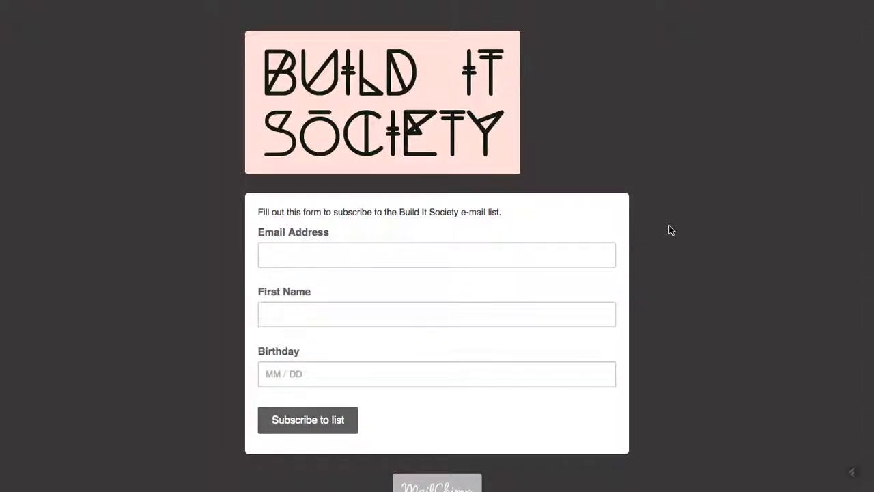
scroll(672, 230, down, 1)
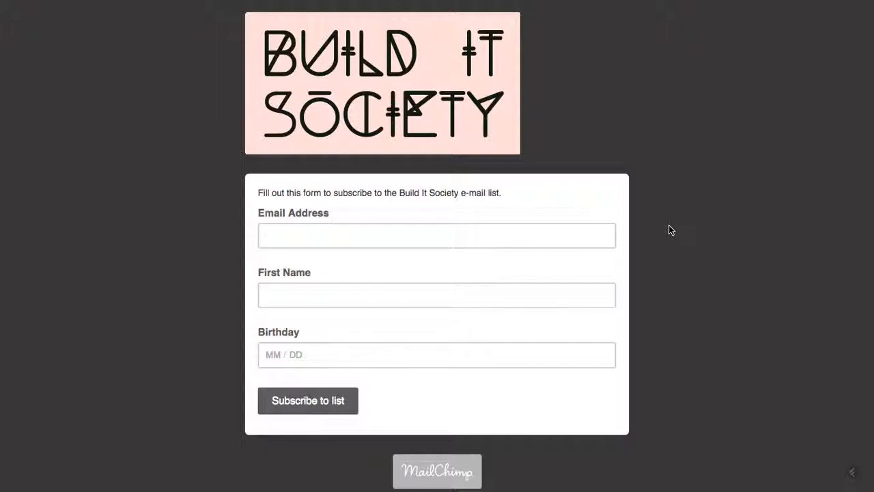
- Submit a test subscription with the subscriber's e-mail, first name and birthday month 11
click(585, 232)
key(Tab)
text(Meg)
click(467, 360)
text(11 / 18)
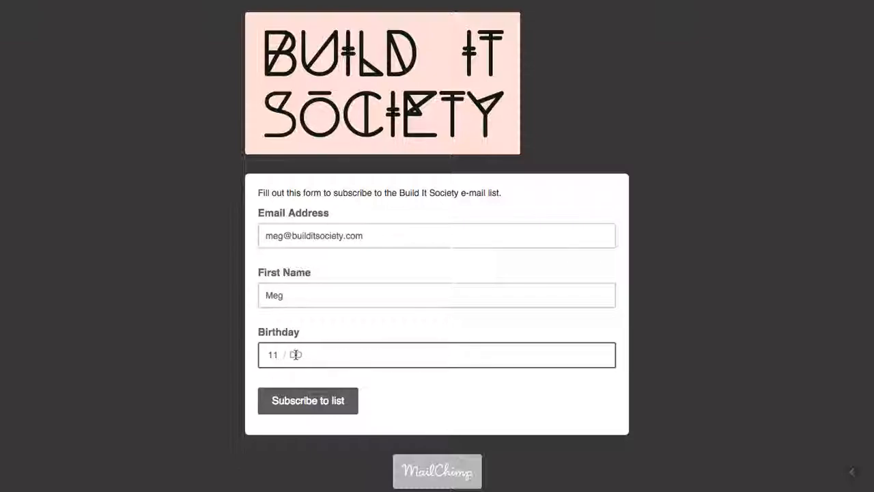
click(308, 404)
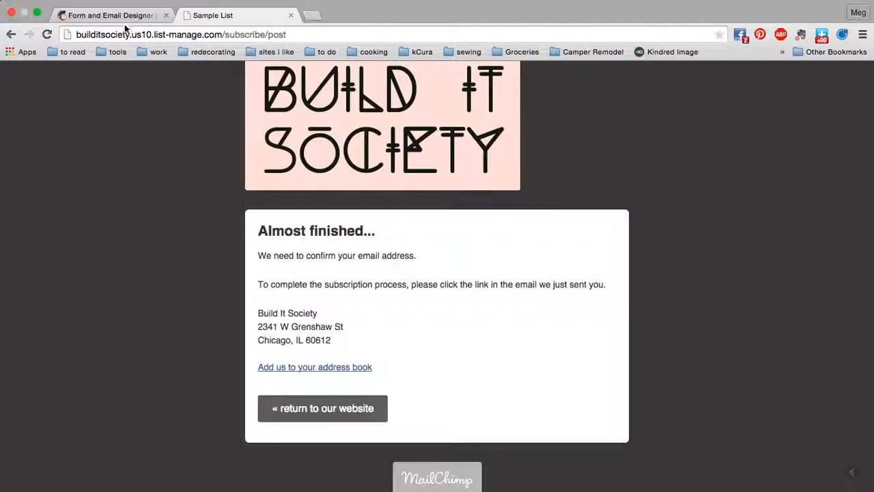
click(116, 12)
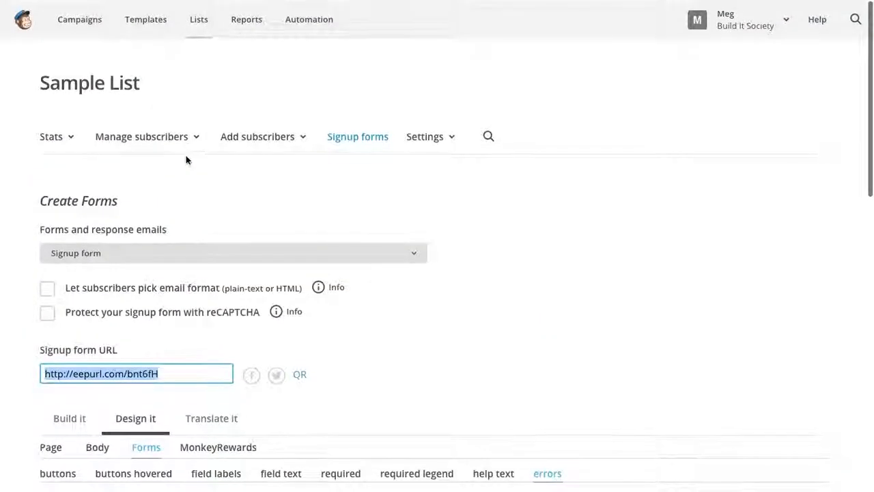
click(134, 73)
click(142, 140)
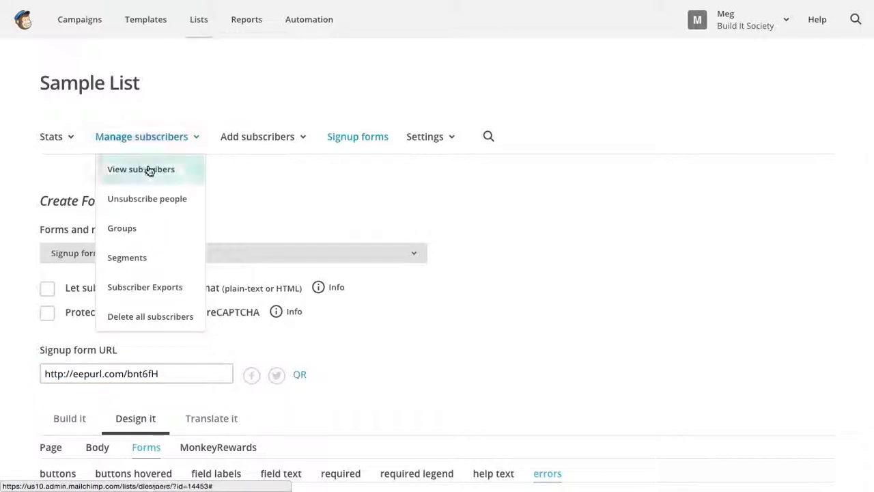
click(146, 169)
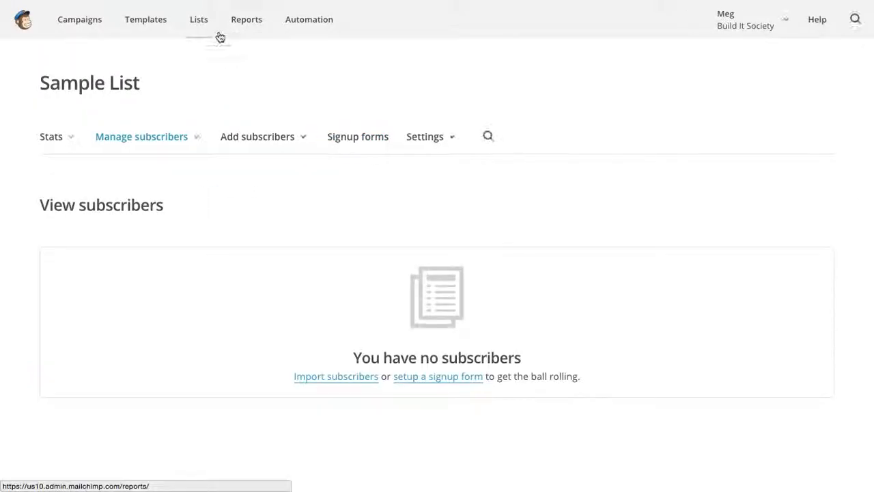
click(199, 24)
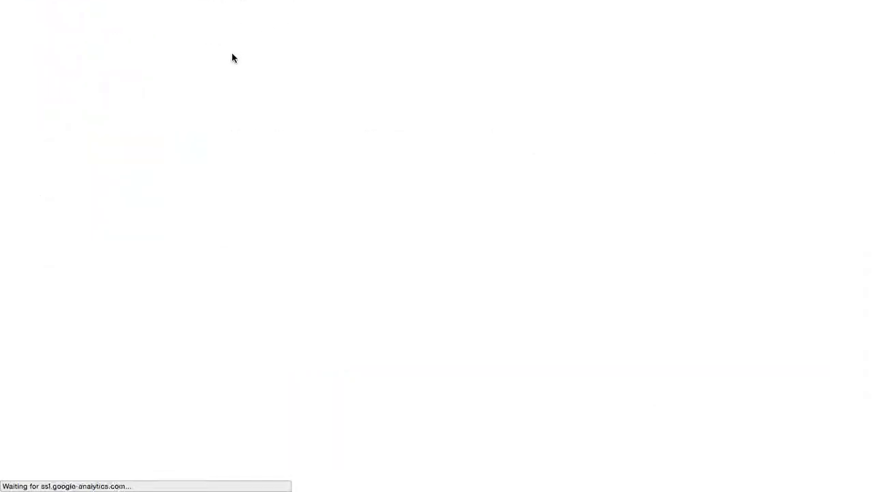
click(126, 174)
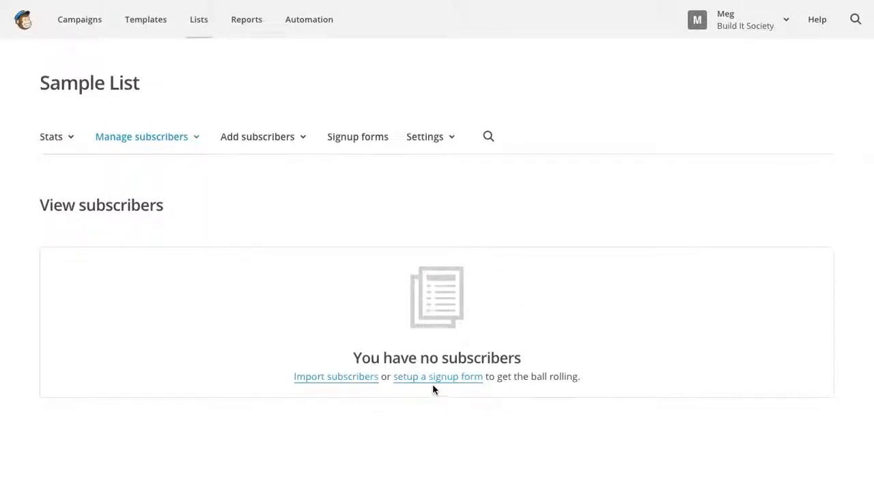
mouse_move(303, 2)
click(258, 30)
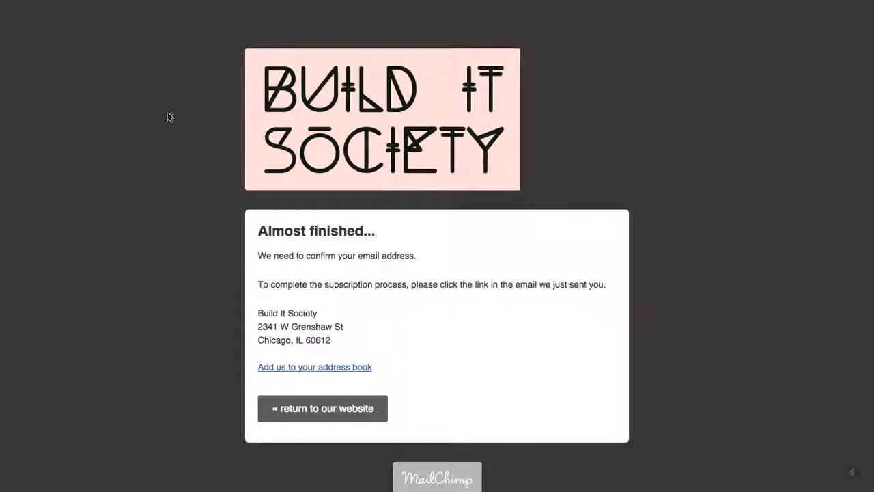
mouse_move(585, 3)
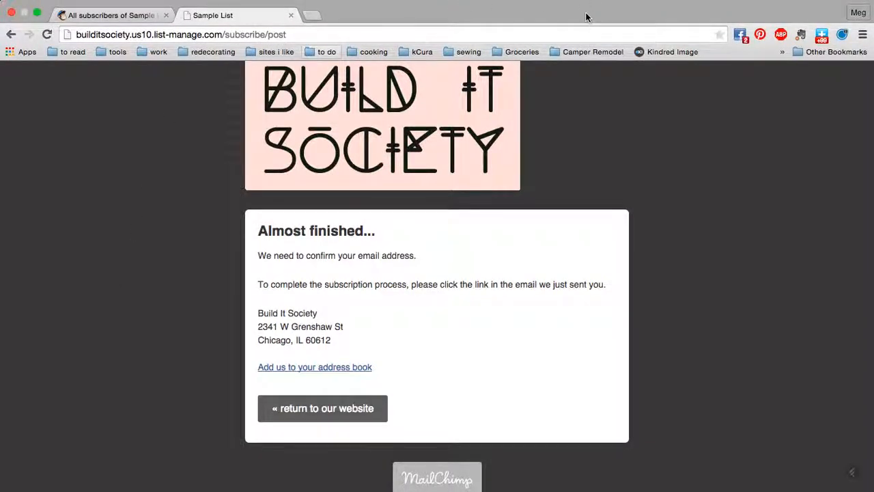